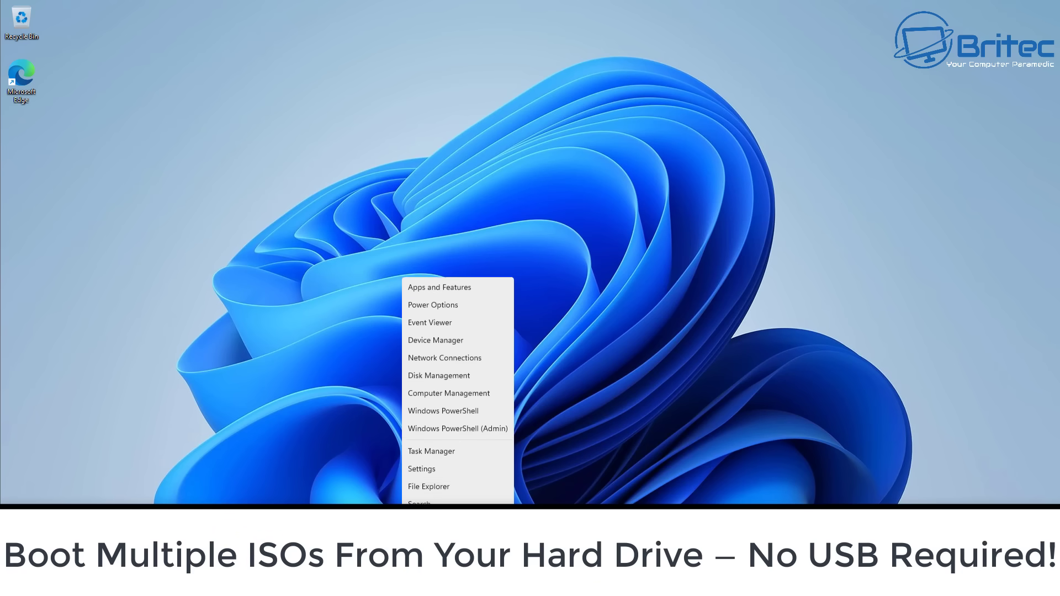
# Open and enlarge Disk Management to inspect the Data (E:) and C: partitions, then select Disk 0
pyautogui.click(450, 374)
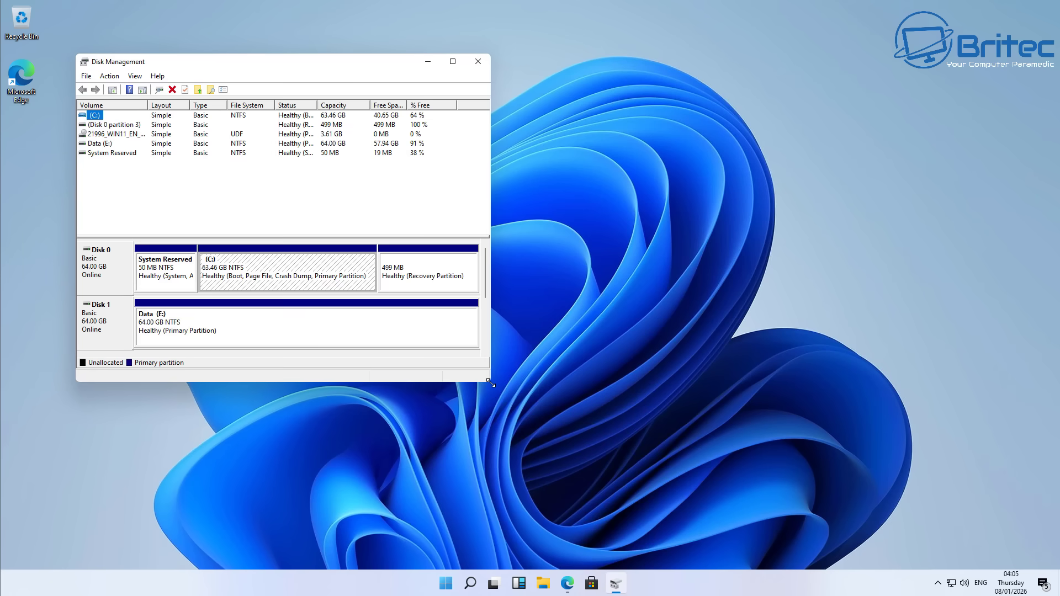
pyautogui.moveTo(491, 383); pyautogui.dragTo(756, 468)
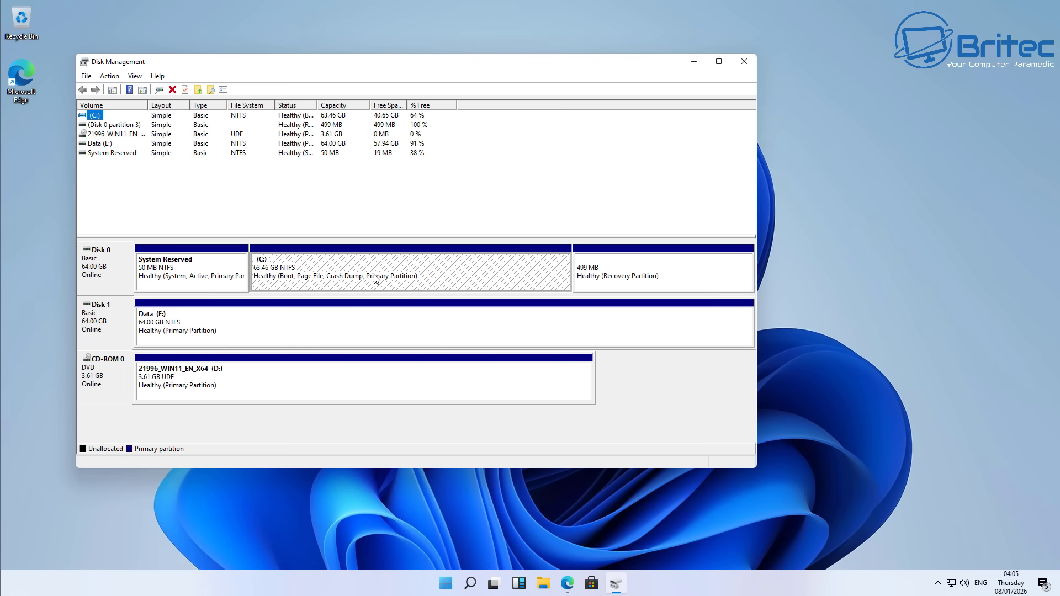
pyautogui.click(242, 326)
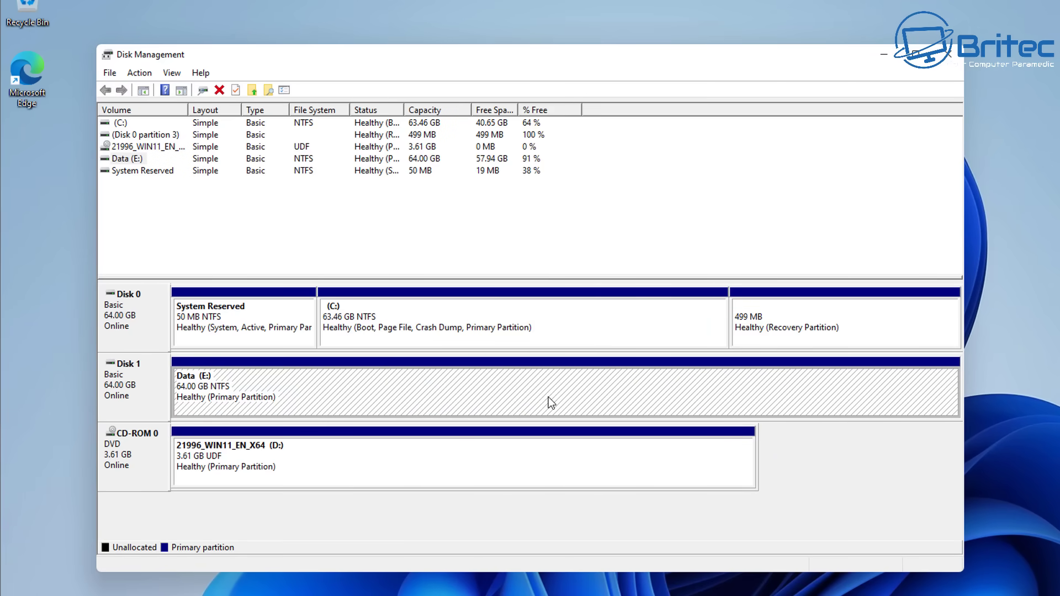
pyautogui.click(422, 327)
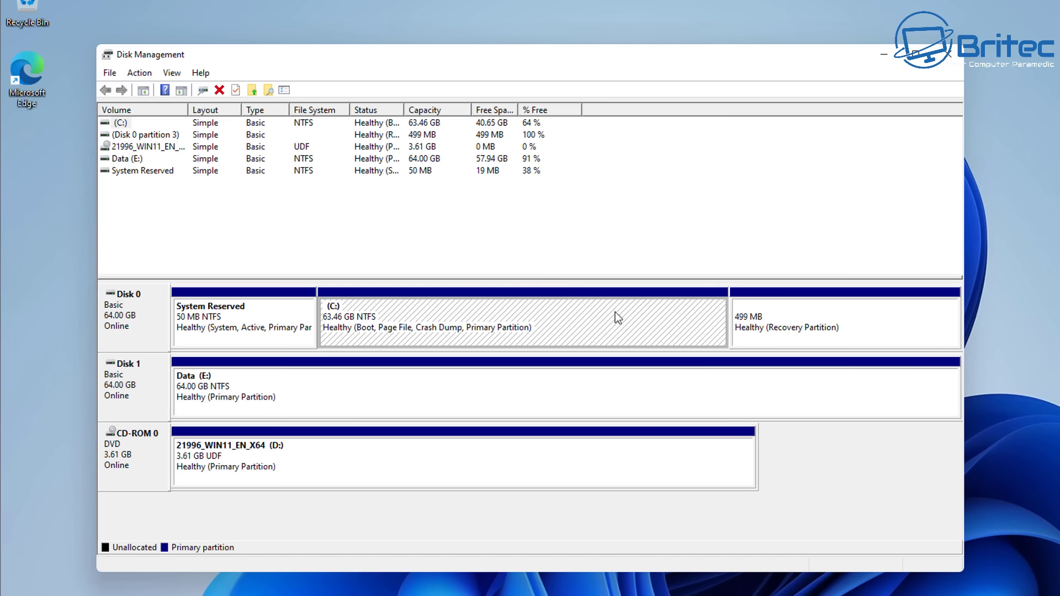
pyautogui.click(112, 399)
# Confirm Disk 0's MBR partition style on the Volumes tab of its Properties, then cancel
pyautogui.rightClick(125, 317)
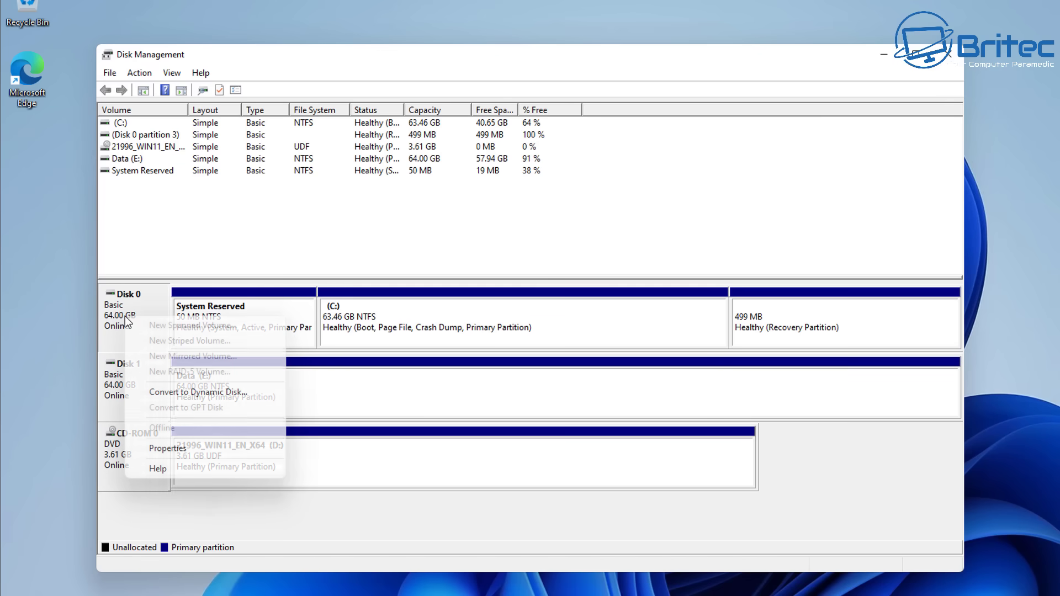
pyautogui.click(185, 446)
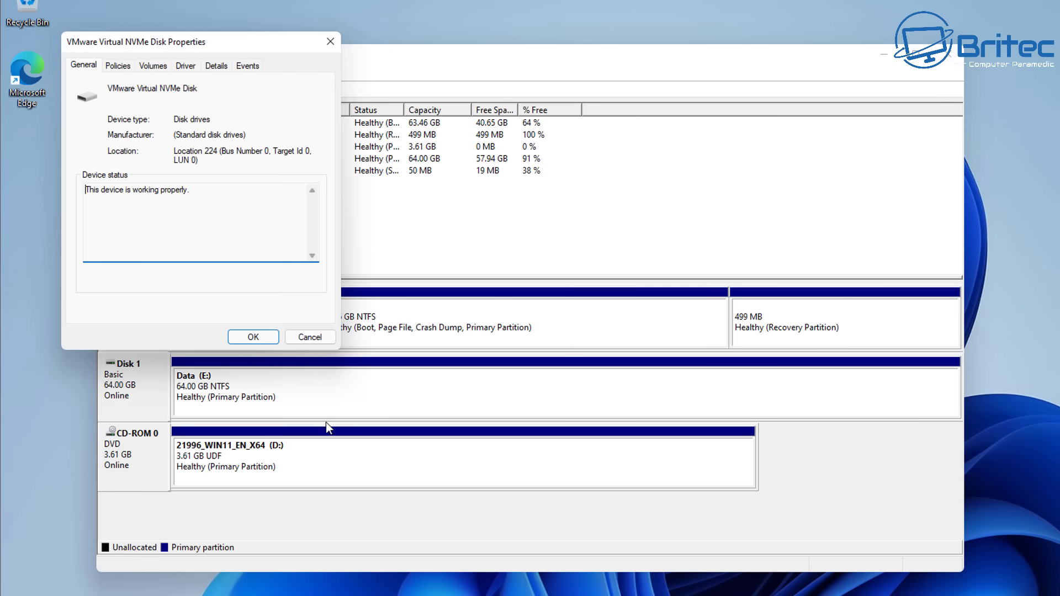
pyautogui.moveTo(181, 43); pyautogui.dragTo(477, 140)
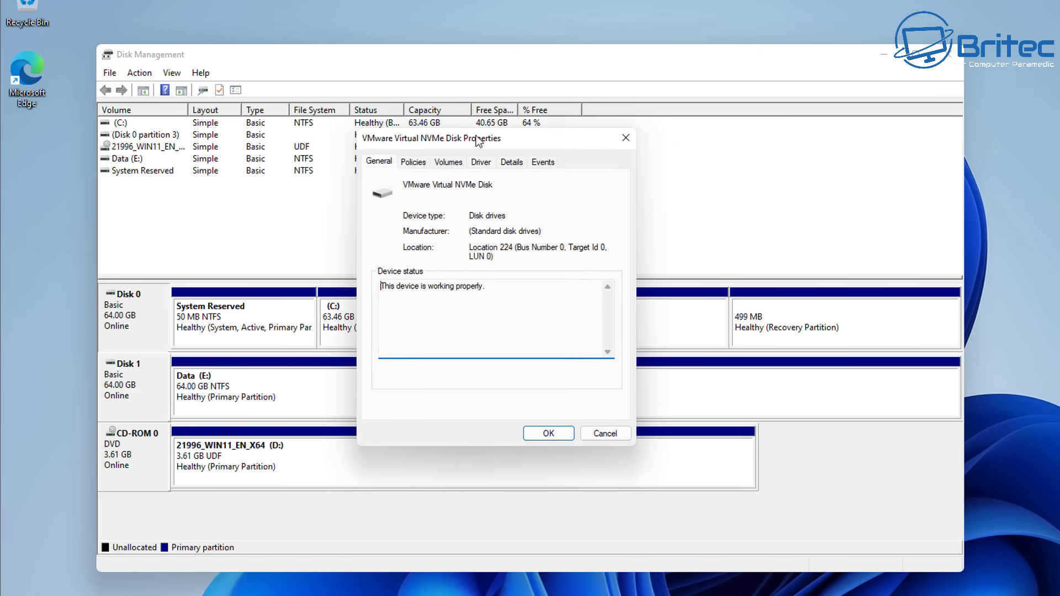
pyautogui.click(449, 163)
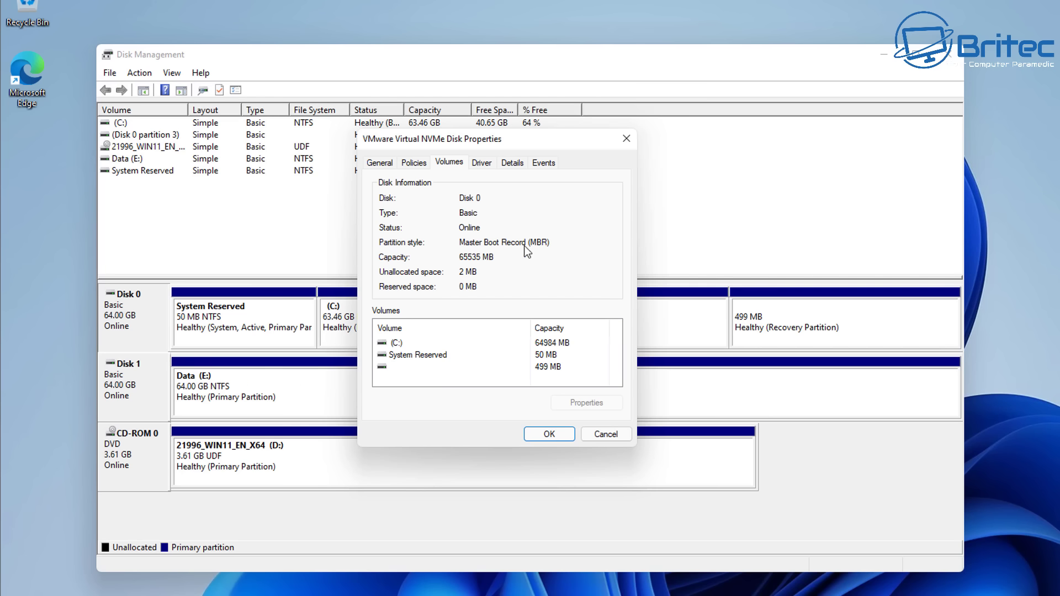
pyautogui.click(599, 433)
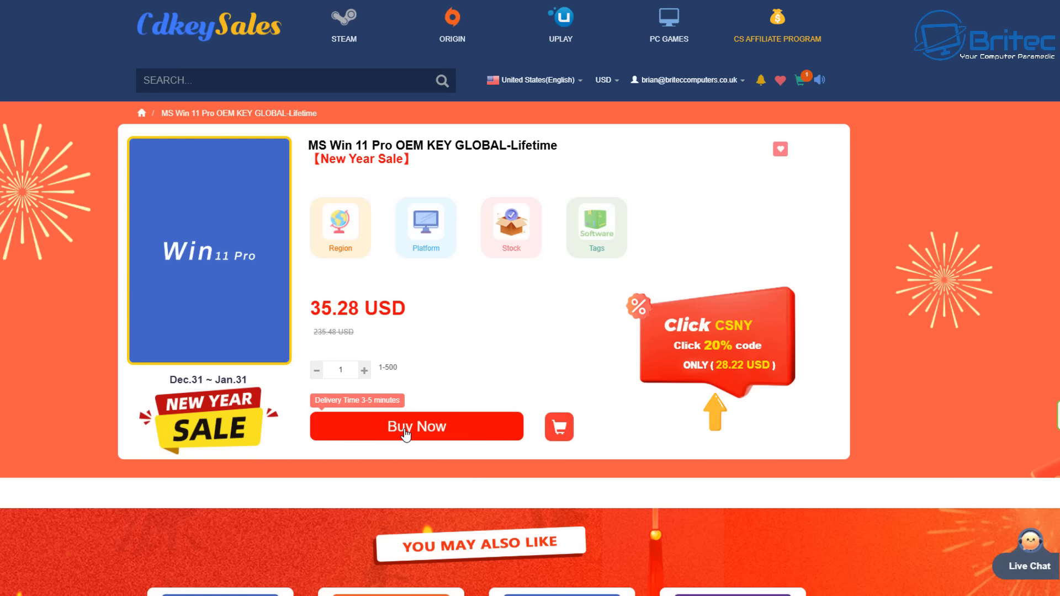
# Buy the Win 11 Pro OEM key with promotion code BR09 applied and submit the order
pyautogui.click(406, 433)
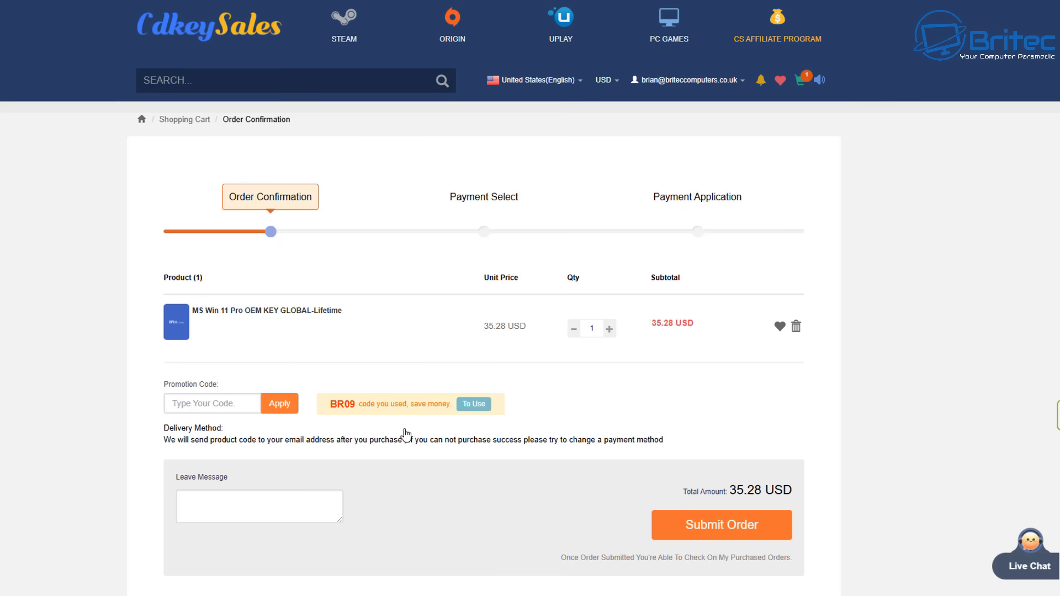
pyautogui.click(249, 404)
pyautogui.write('BR09')
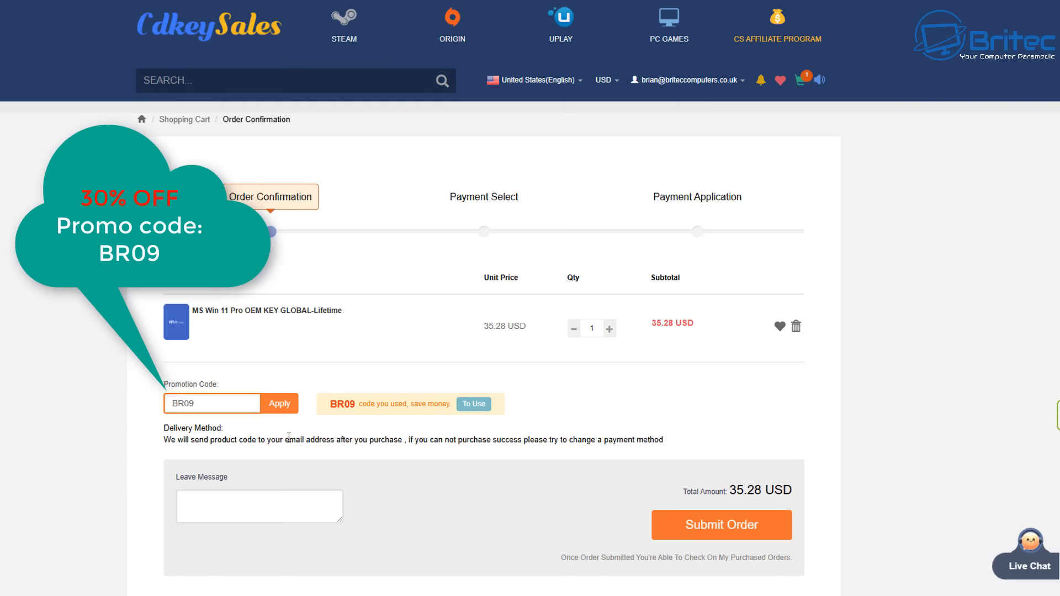
pyautogui.click(280, 404)
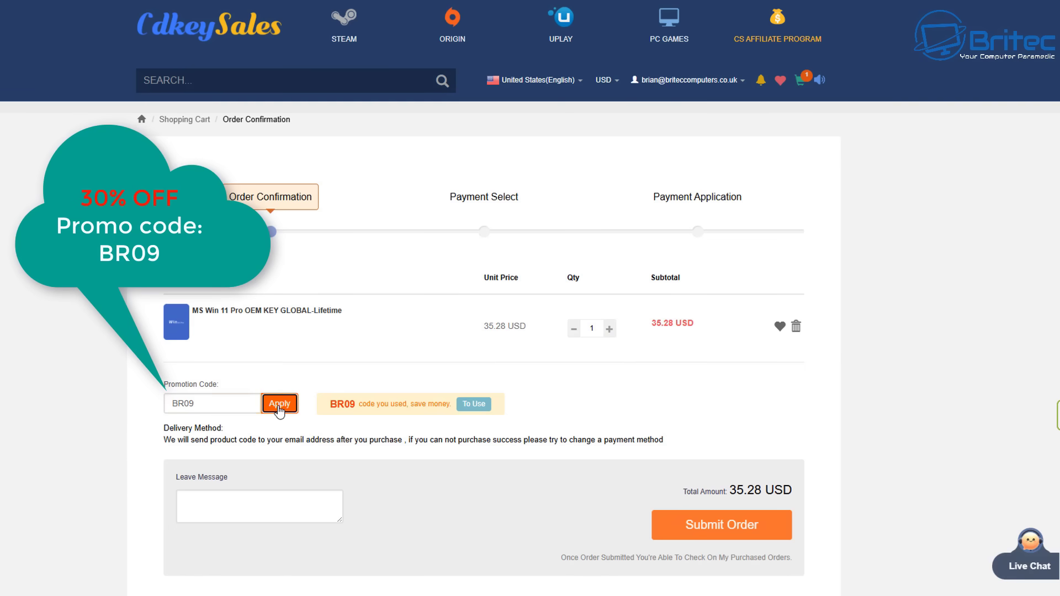
pyautogui.click(747, 527)
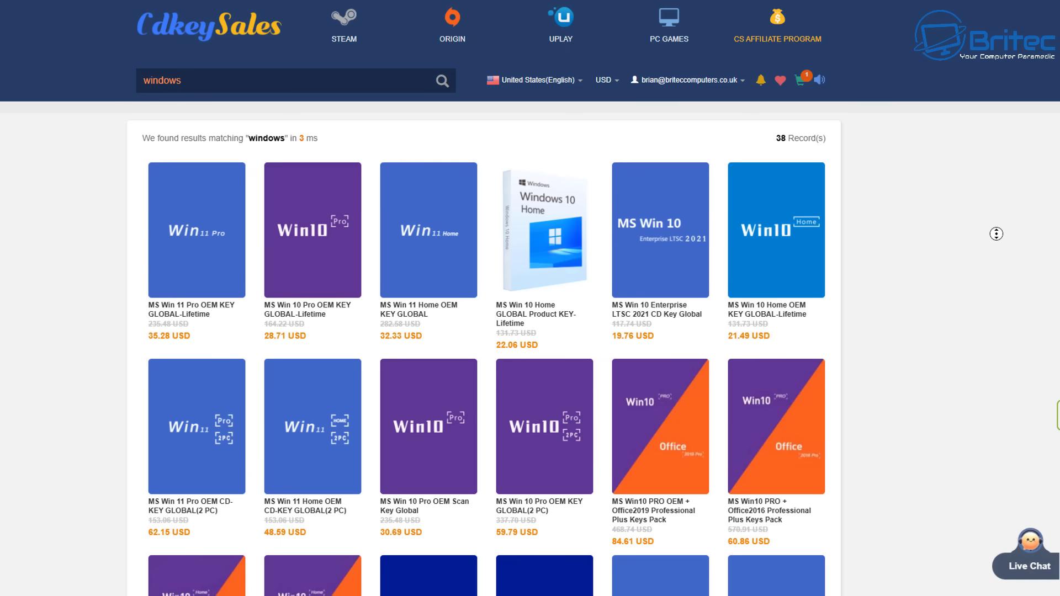
pyautogui.middleClick(997, 251)
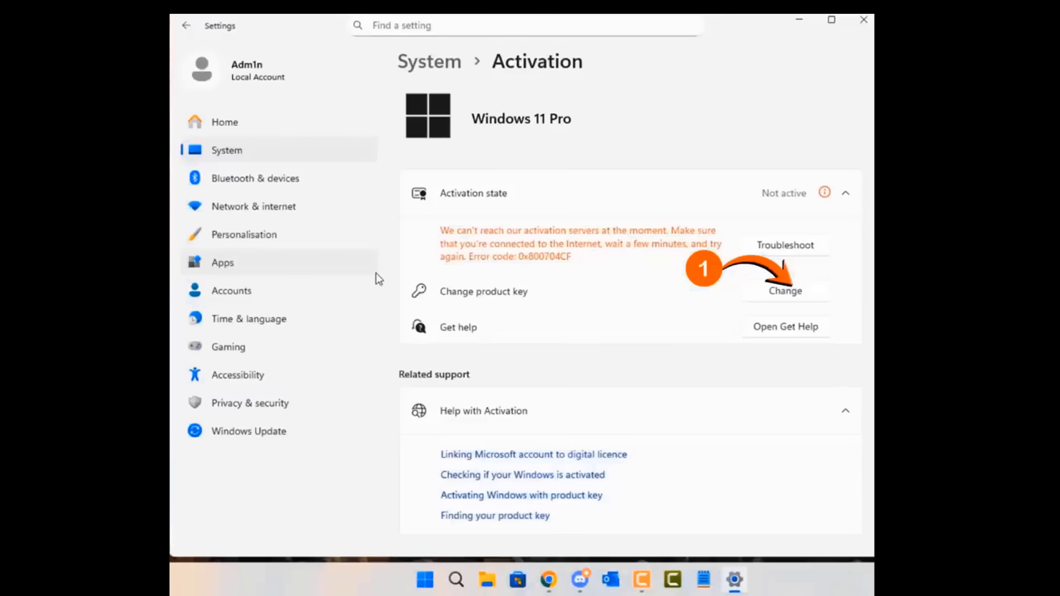
# Start changing the Windows product key from the Activation page
pyautogui.click(785, 291)
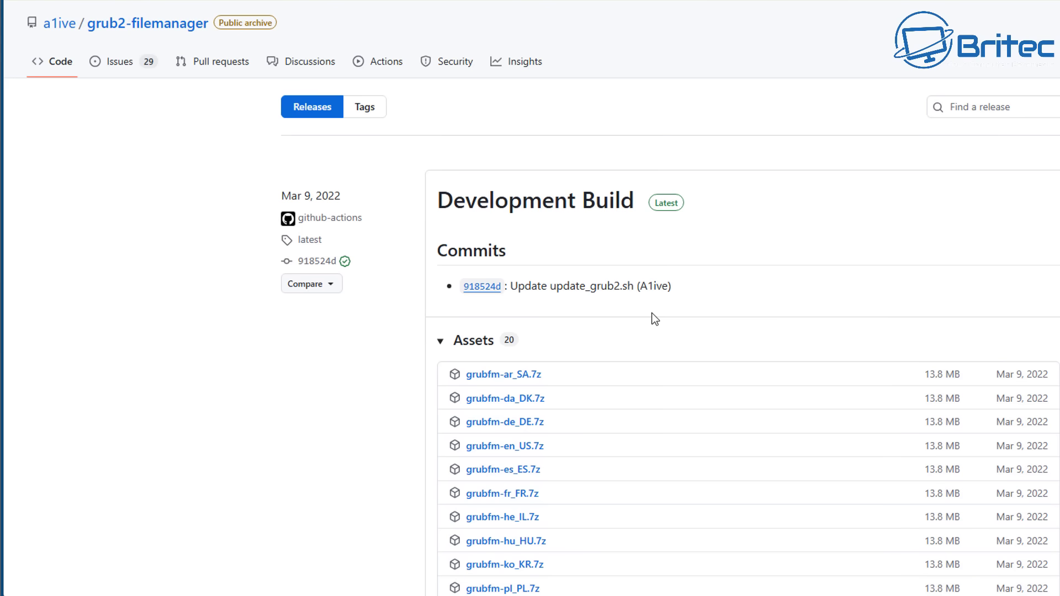
# Download grubfm-en_US.7z from the Development Build release's Assets list
pyautogui.scroll(-2, 596, 384)
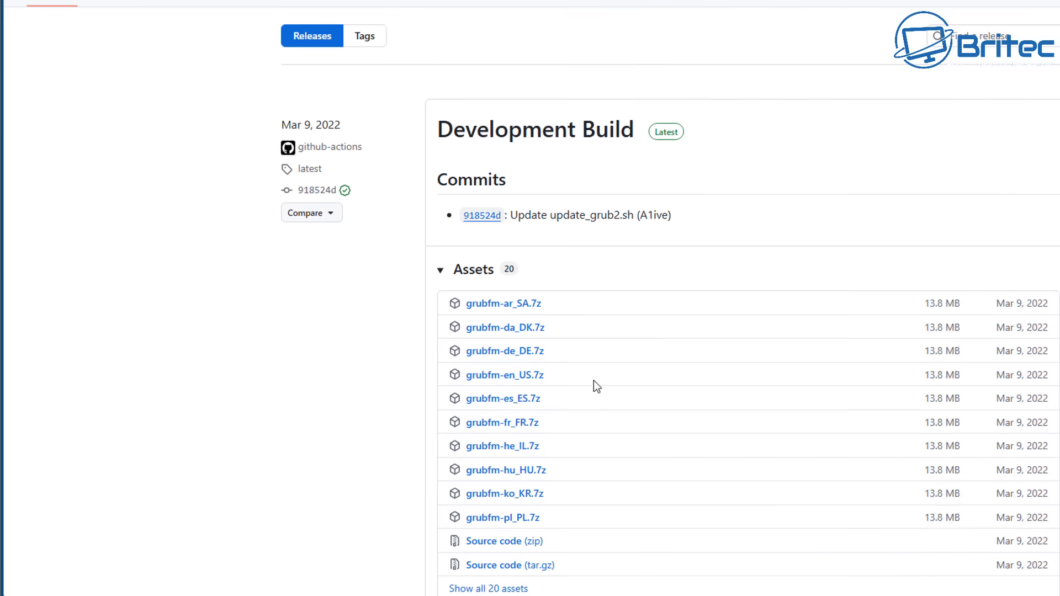
pyautogui.click(520, 380)
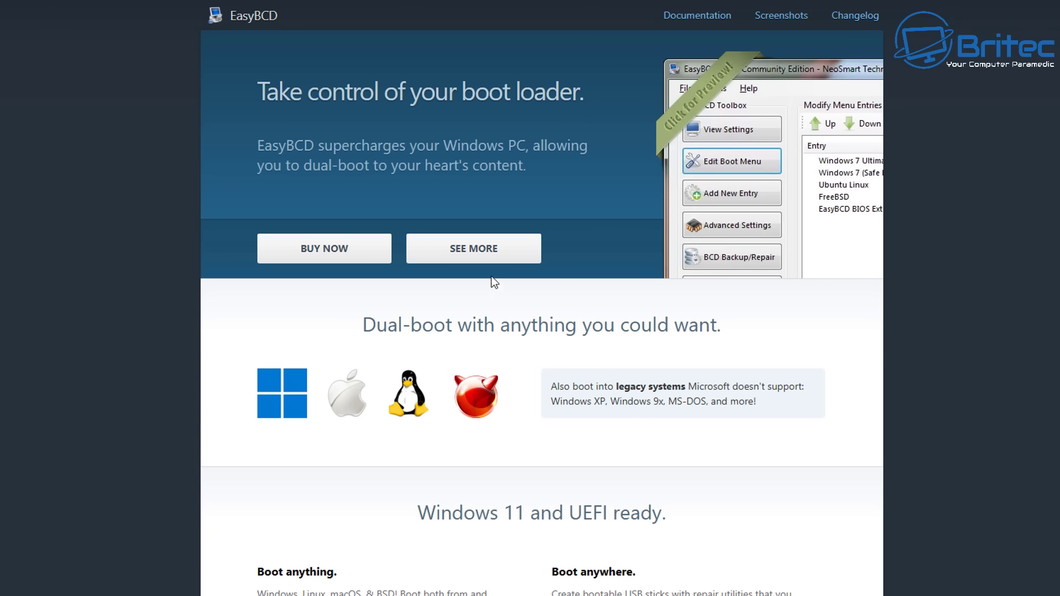
# Jump to the pricing section on the EasyBCD homepage
pyautogui.click(487, 259)
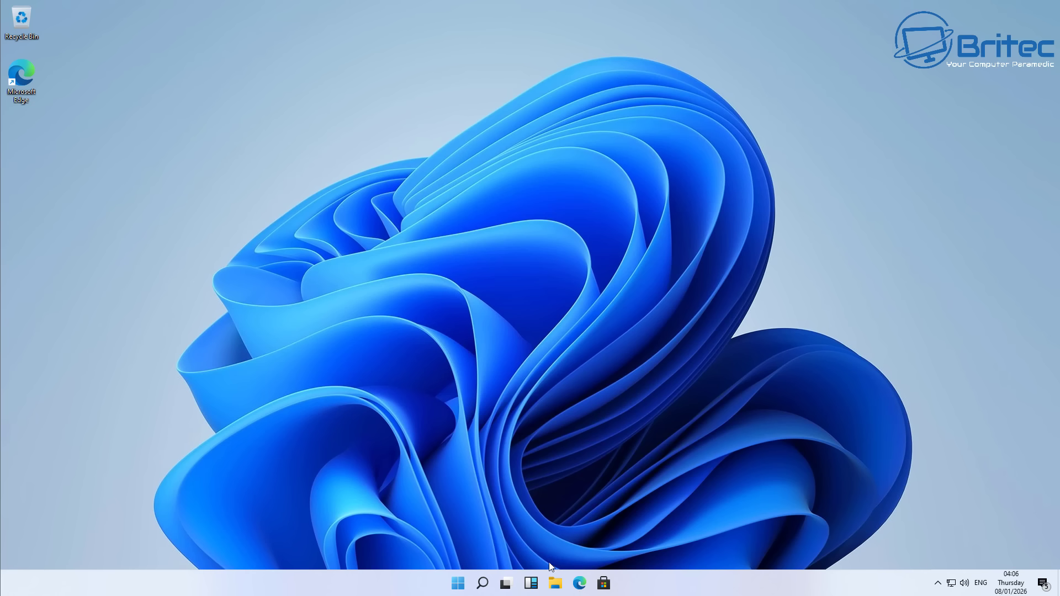
# Bring up 7-Zip's Extract files dialog for grubfm-en_US.7z in the Downloads folder
pyautogui.click(555, 583)
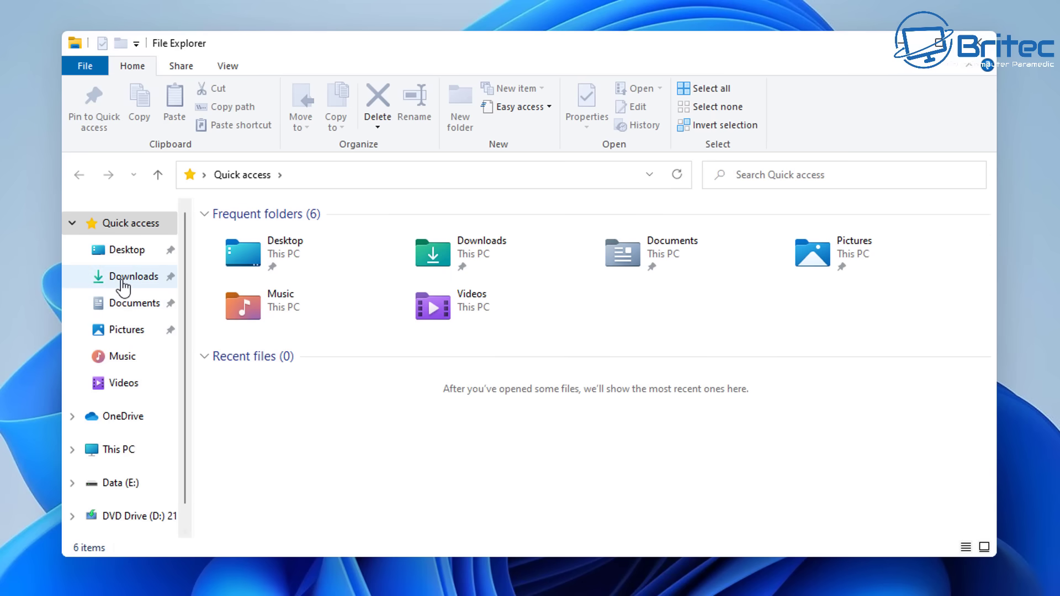
pyautogui.click(116, 279)
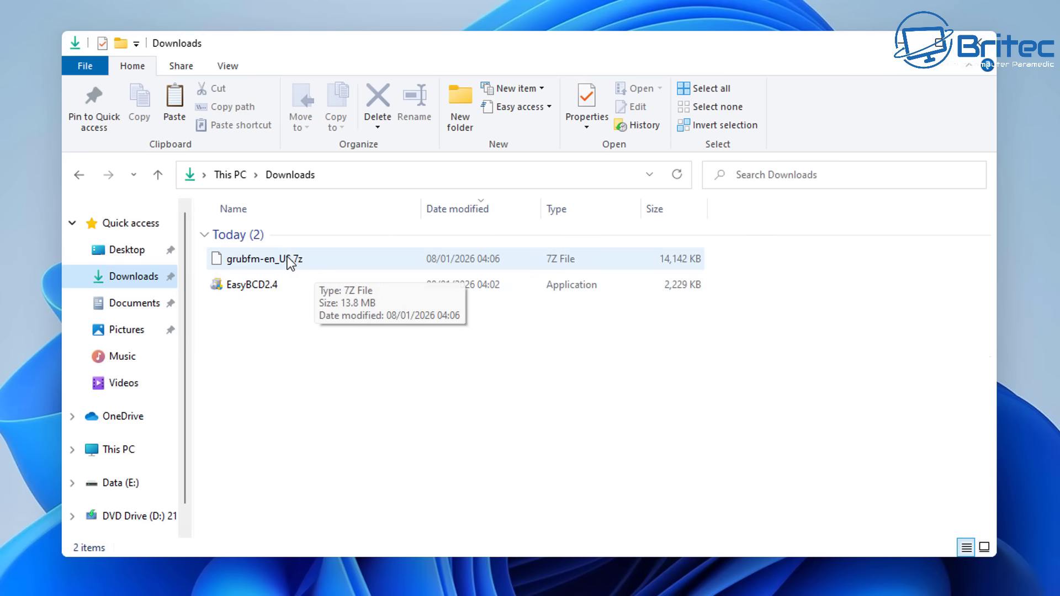
pyautogui.click(264, 263)
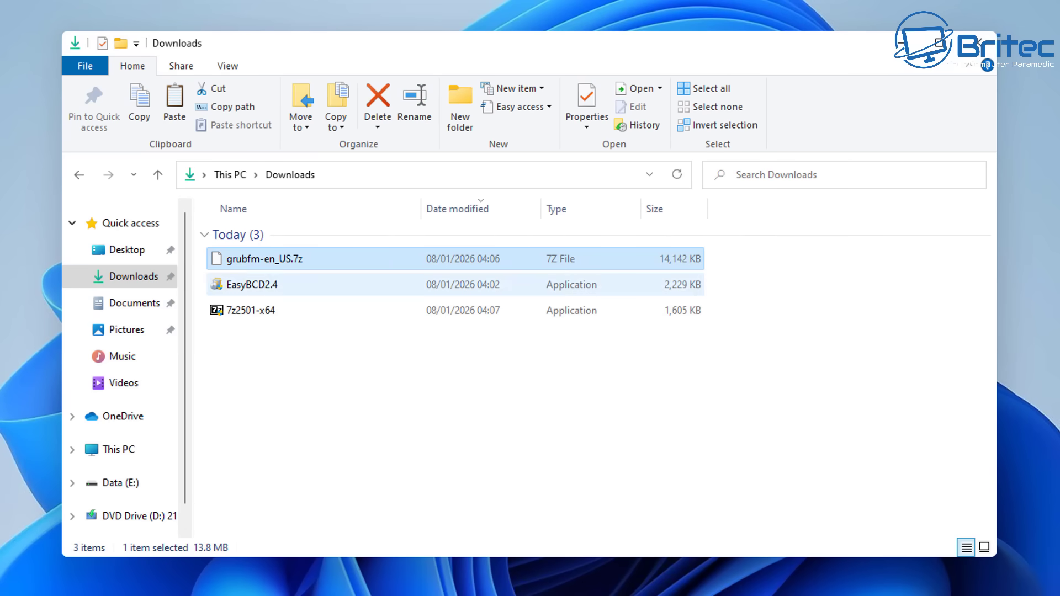
pyautogui.rightClick(279, 257)
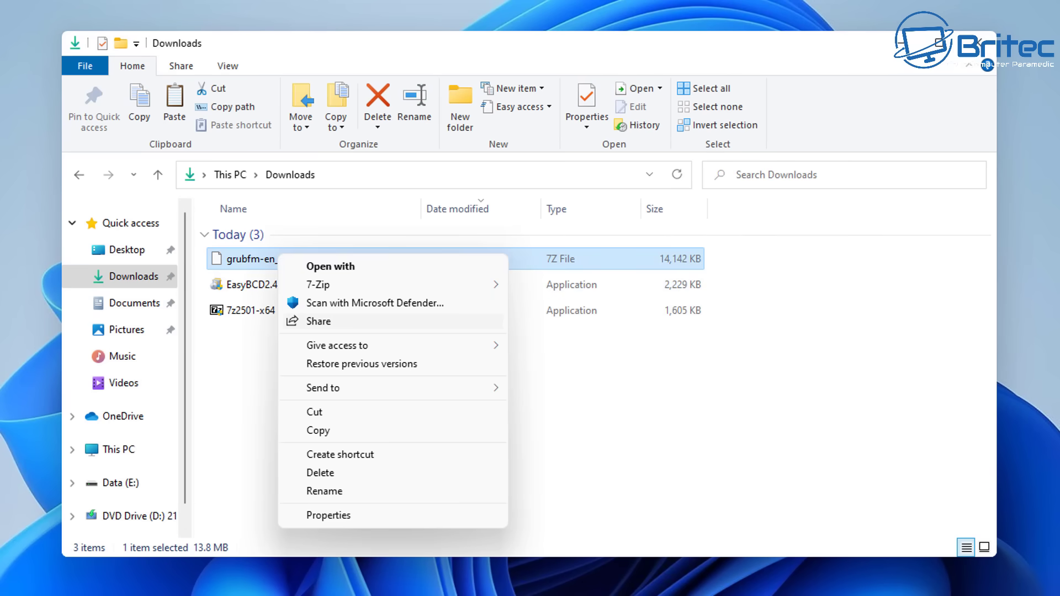
pyautogui.moveTo(332, 284)
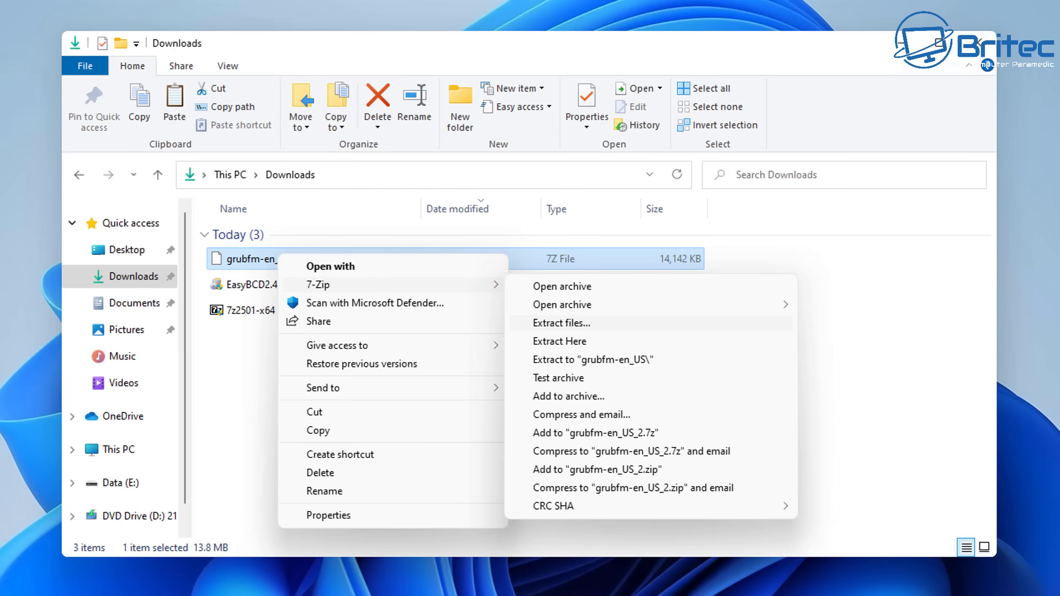
pyautogui.click(561, 323)
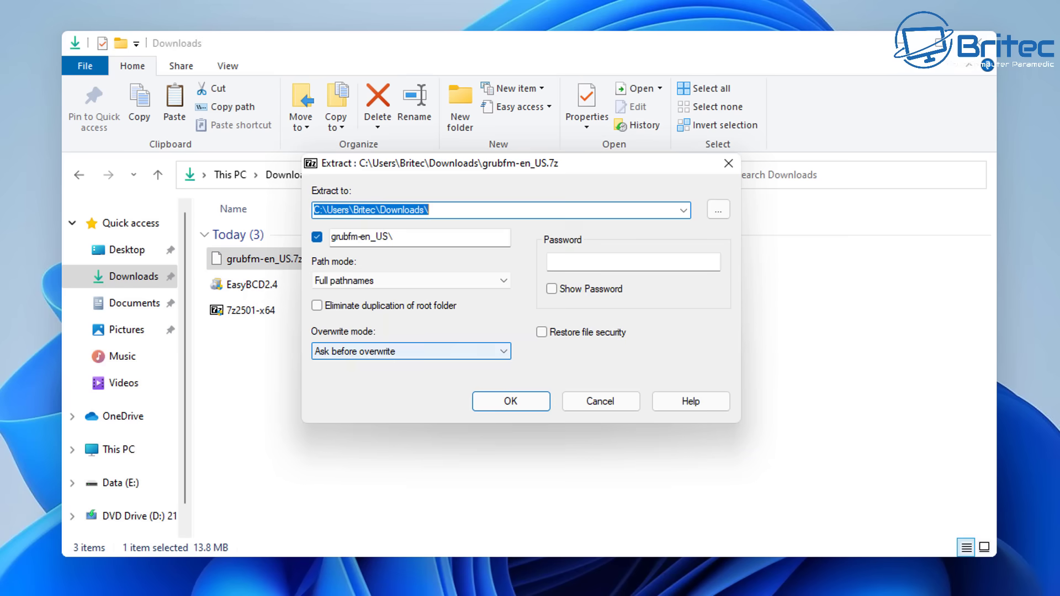
# Set the 7-Zip extraction destination to E:\Grub and extract grubfm-en_US.7z
pyautogui.click(718, 209)
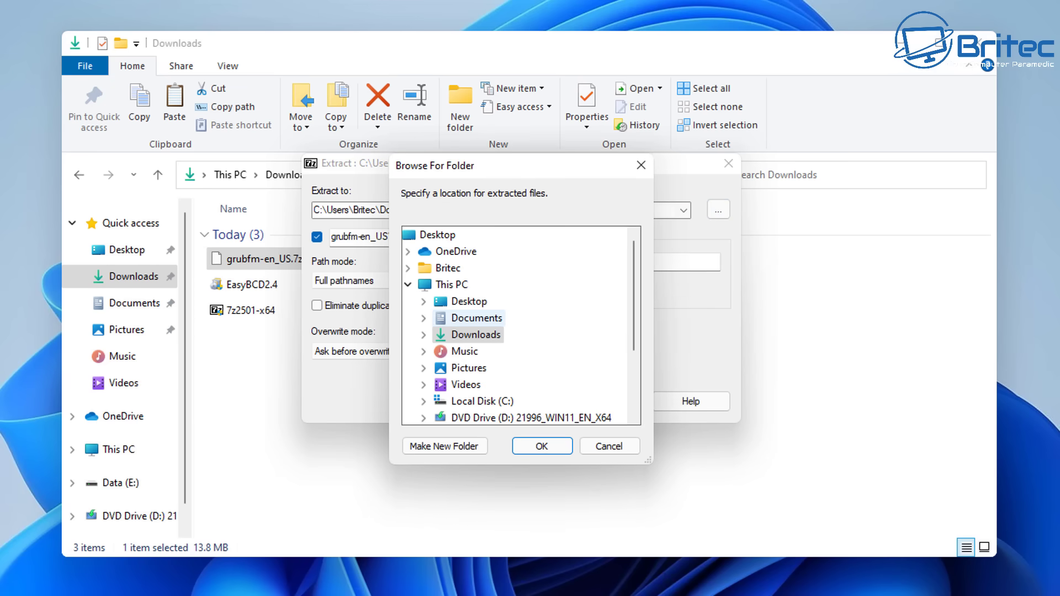
pyautogui.click(476, 318)
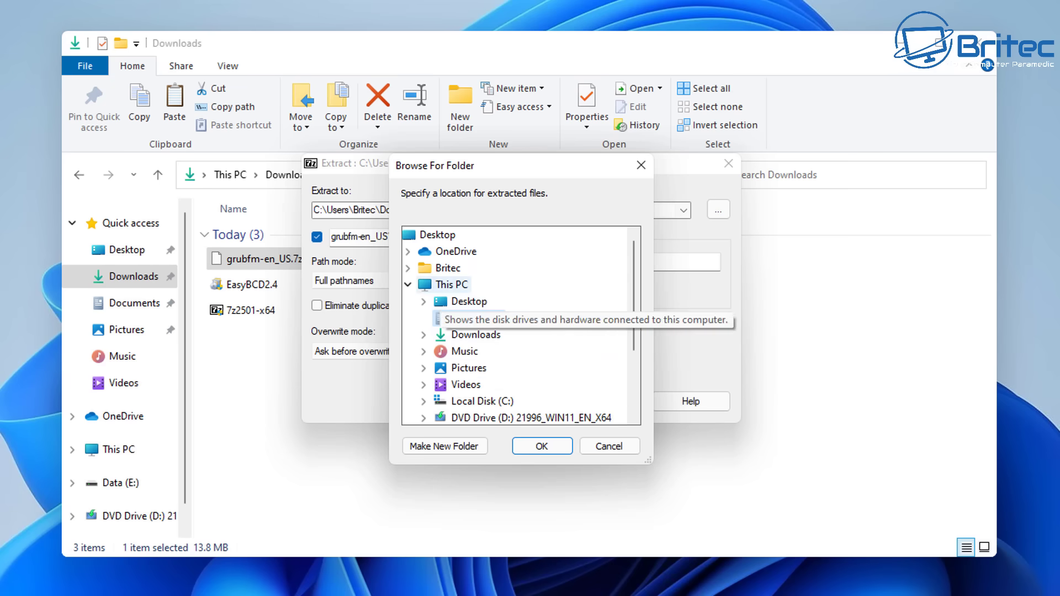
pyautogui.scroll(-1, 519, 387)
pyautogui.click(469, 385)
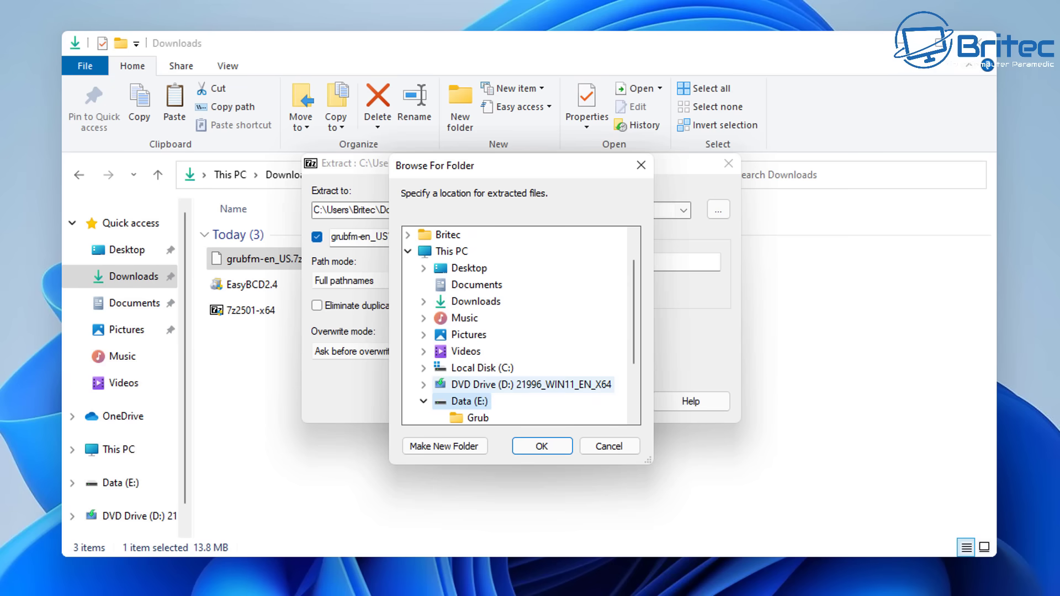
pyautogui.scroll(-2, 519, 326)
pyautogui.click(477, 334)
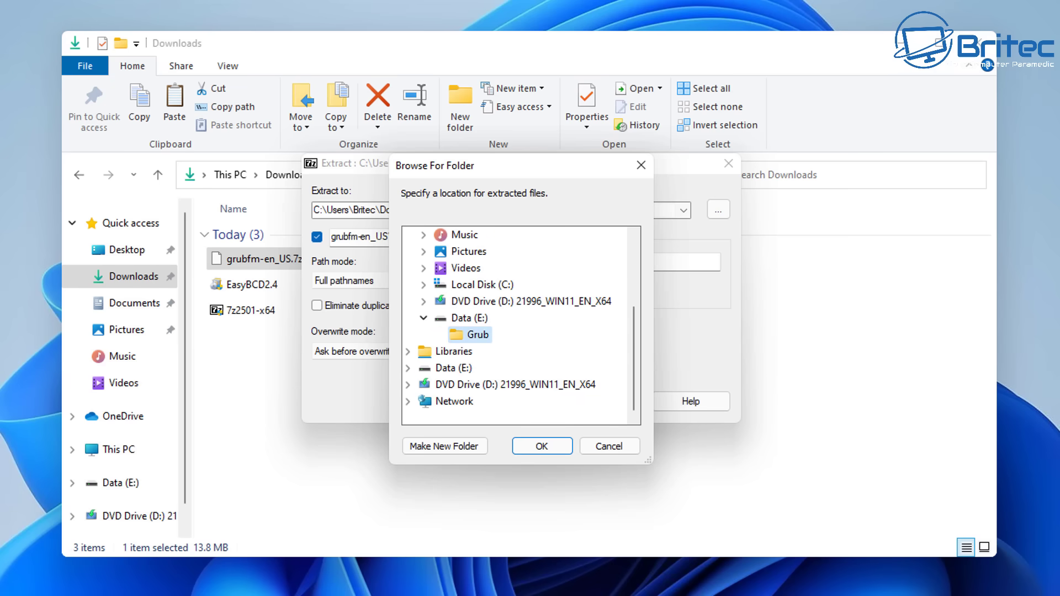
pyautogui.click(541, 446)
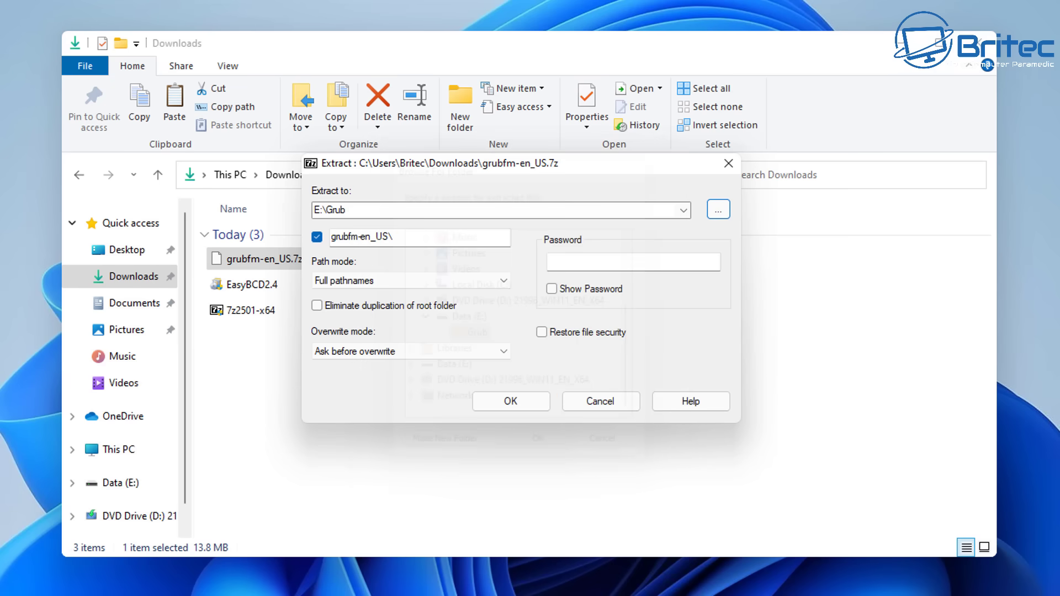
pyautogui.press('Return')
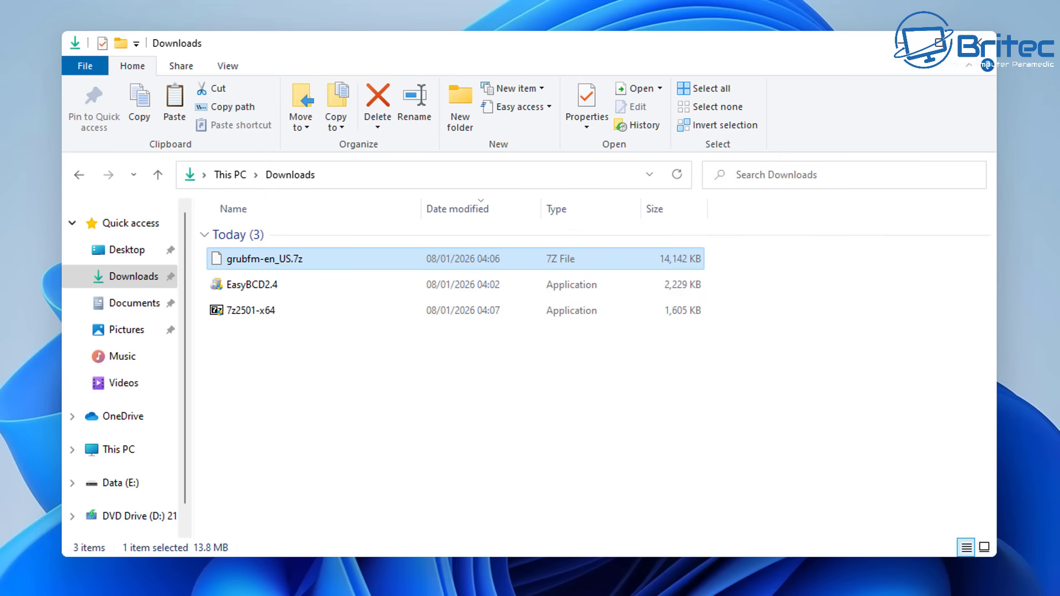
# Install EasyBCD 2.4 with default options, launch it in English, and minimise it
pyautogui.doubleClick(252, 285)
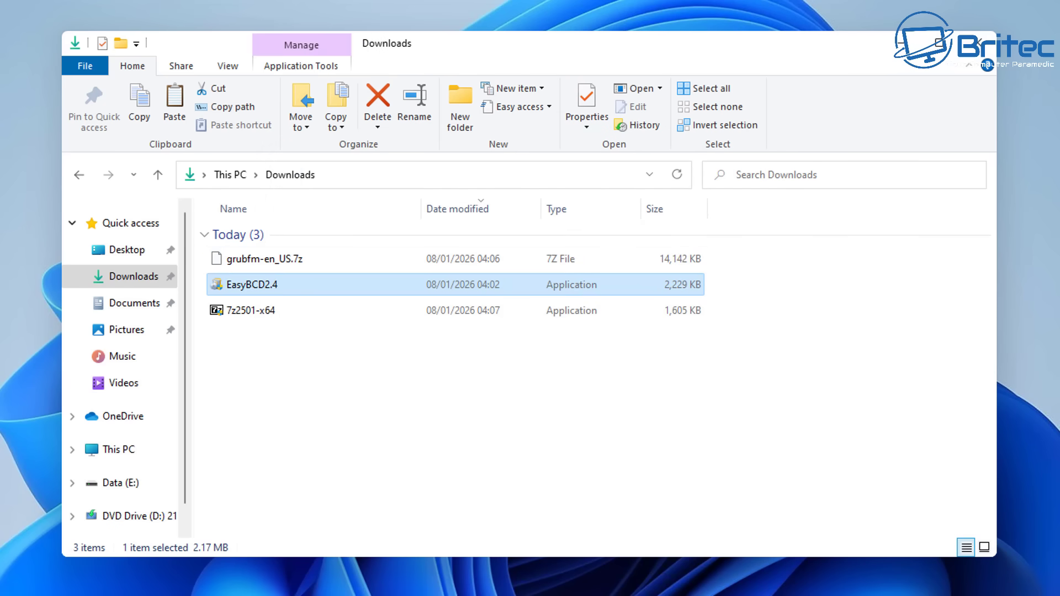
pyautogui.hotkey('alt', 'y')
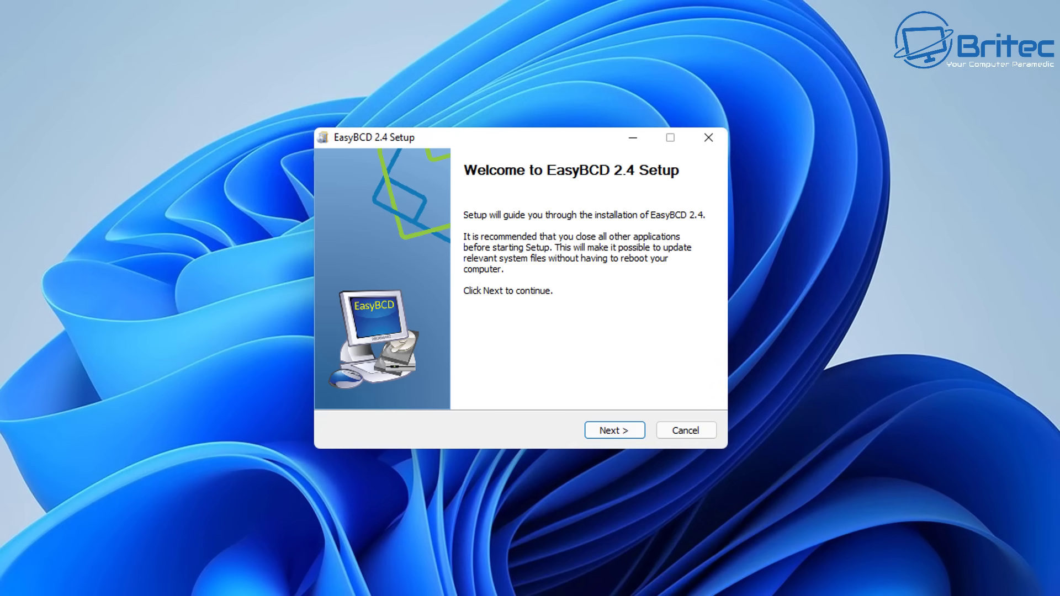
pyautogui.press('Return')
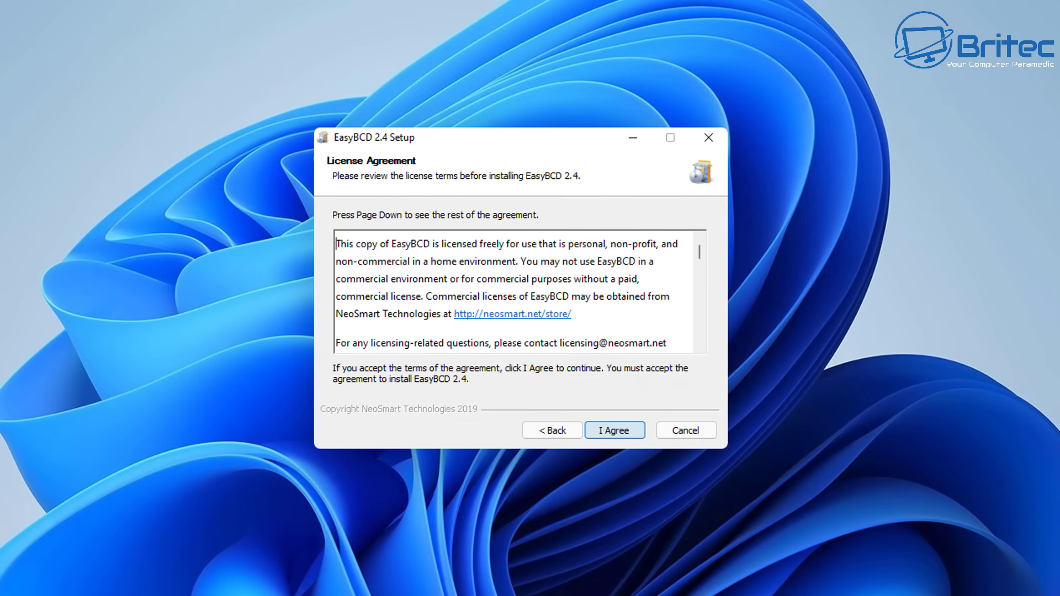
pyautogui.press('Return')
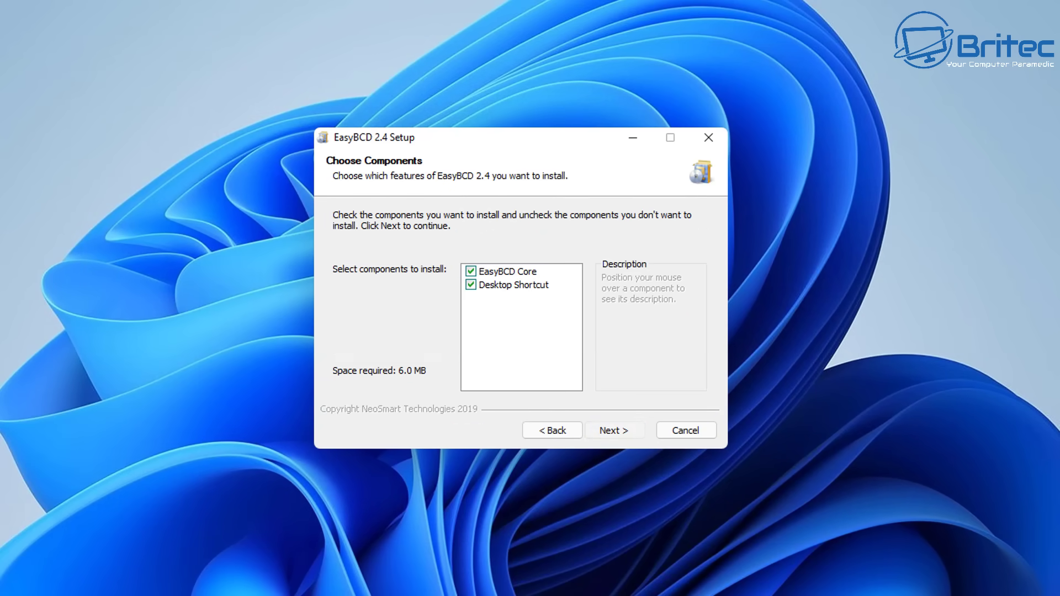
pyautogui.press('Return')
pyautogui.press('Return')
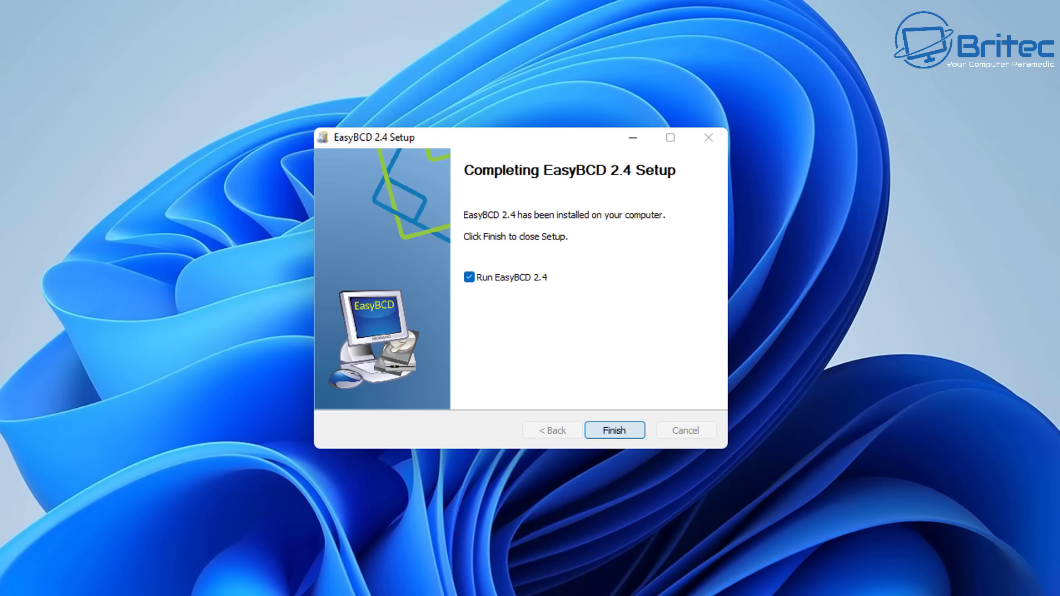
pyautogui.press('Return')
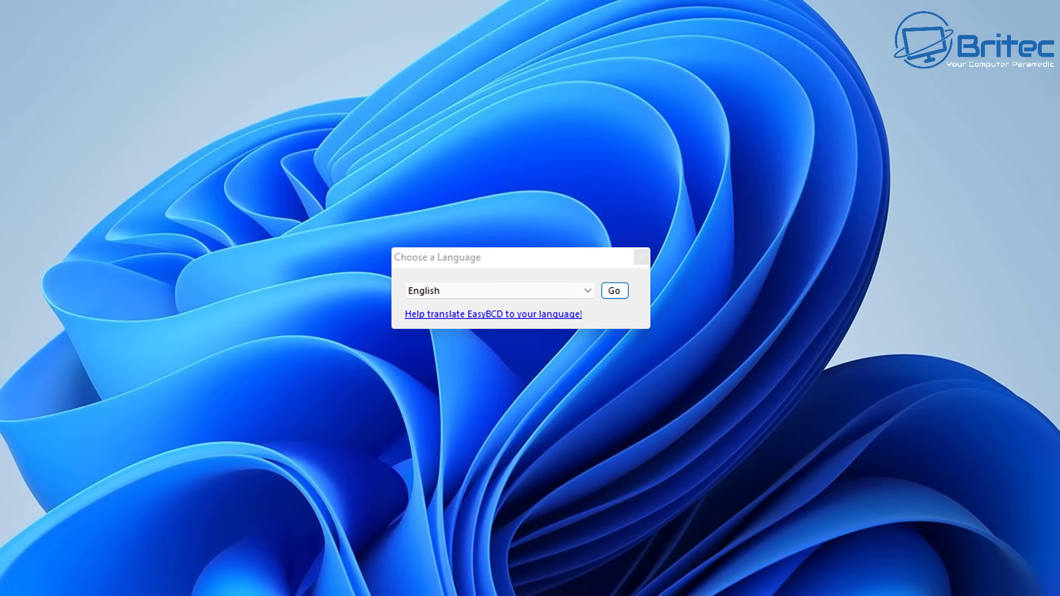
pyautogui.press('Return')
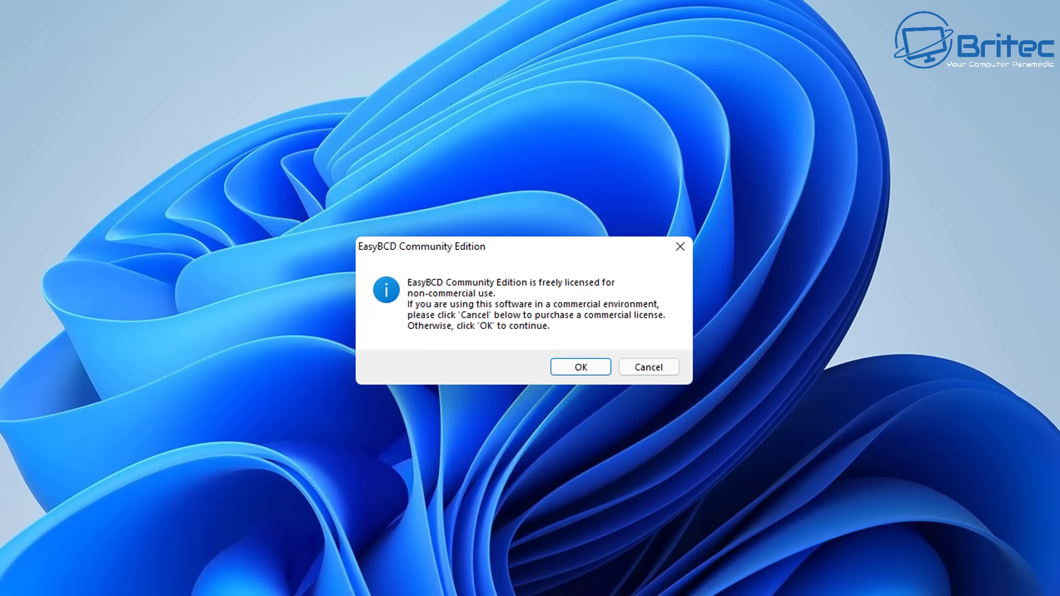
pyautogui.press('Return')
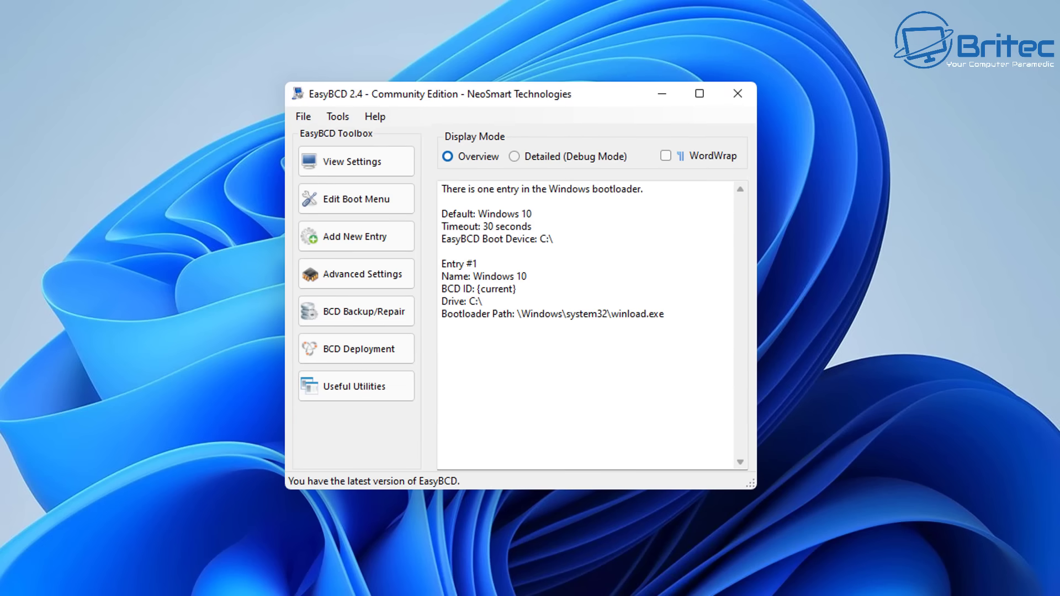
pyautogui.click(662, 94)
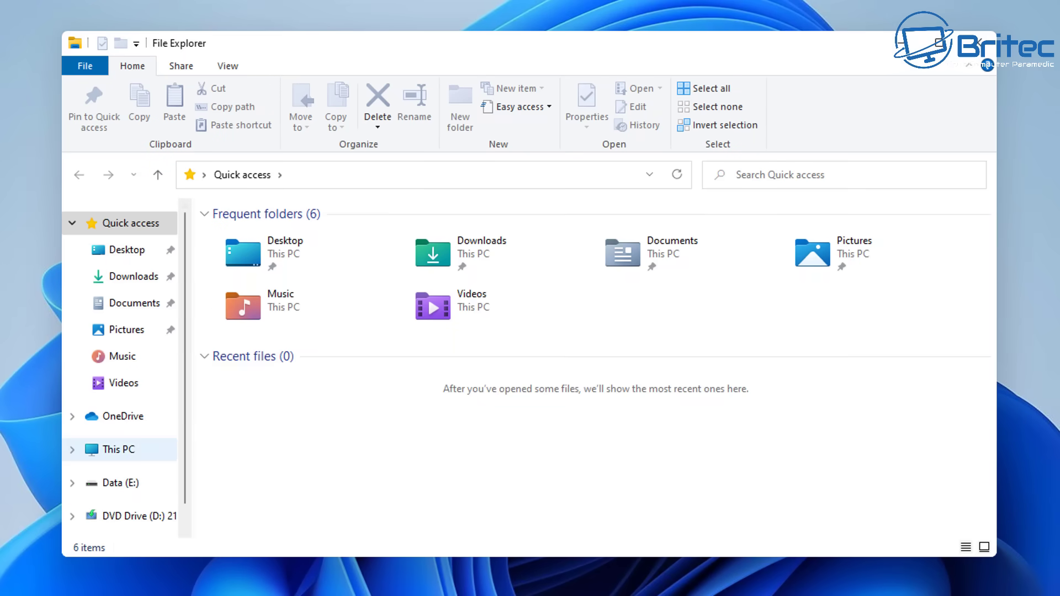
# Move grubfm-en_US from E:\Grub to the root of Data (E:) and delete the empty Grub folder
pyautogui.click(118, 449)
pyautogui.doubleClick(718, 363)
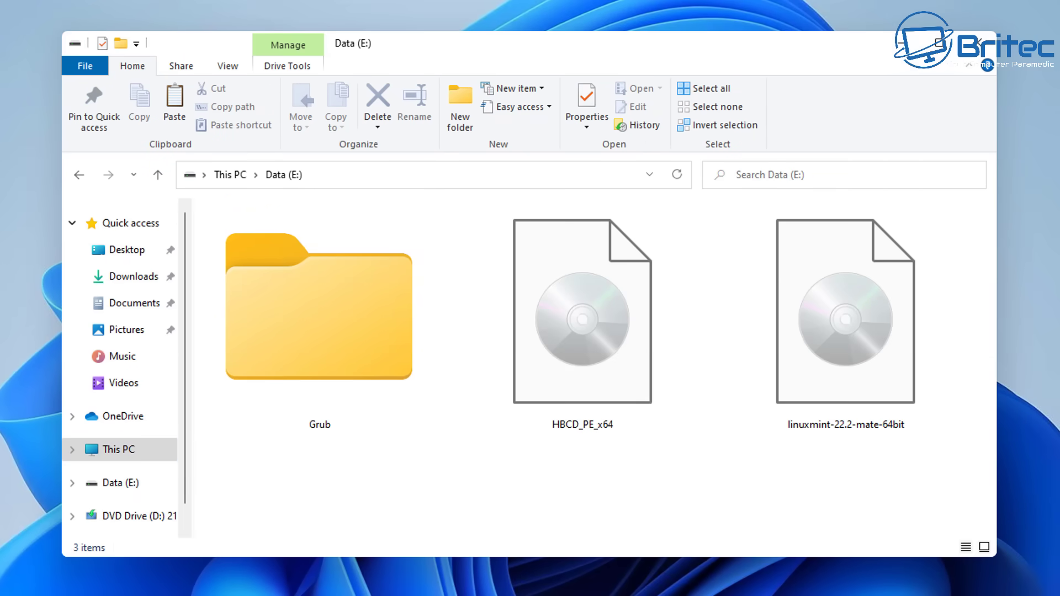
pyautogui.doubleClick(319, 306)
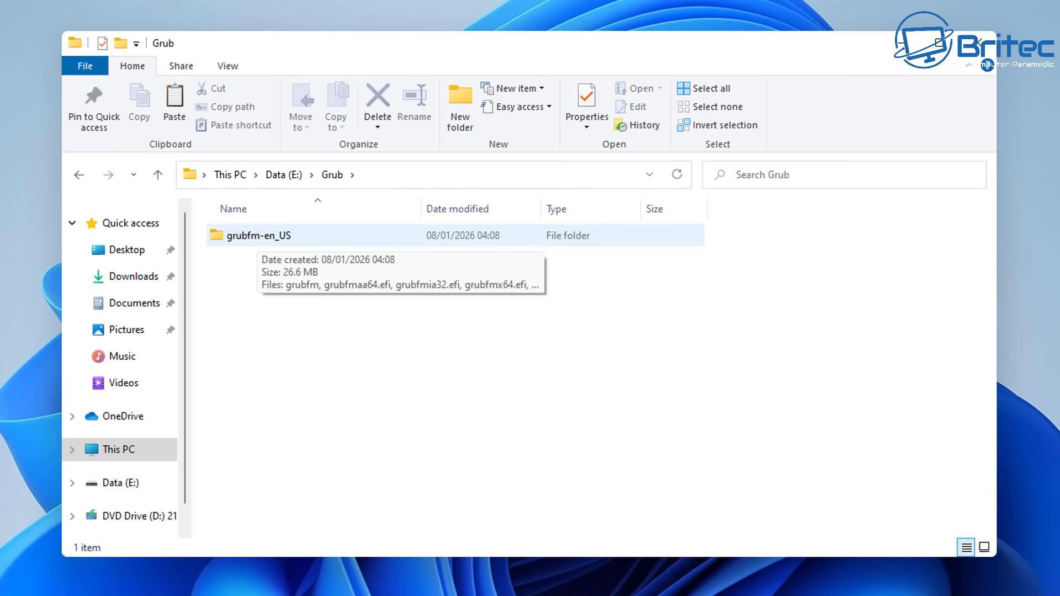
pyautogui.rightClick(257, 237)
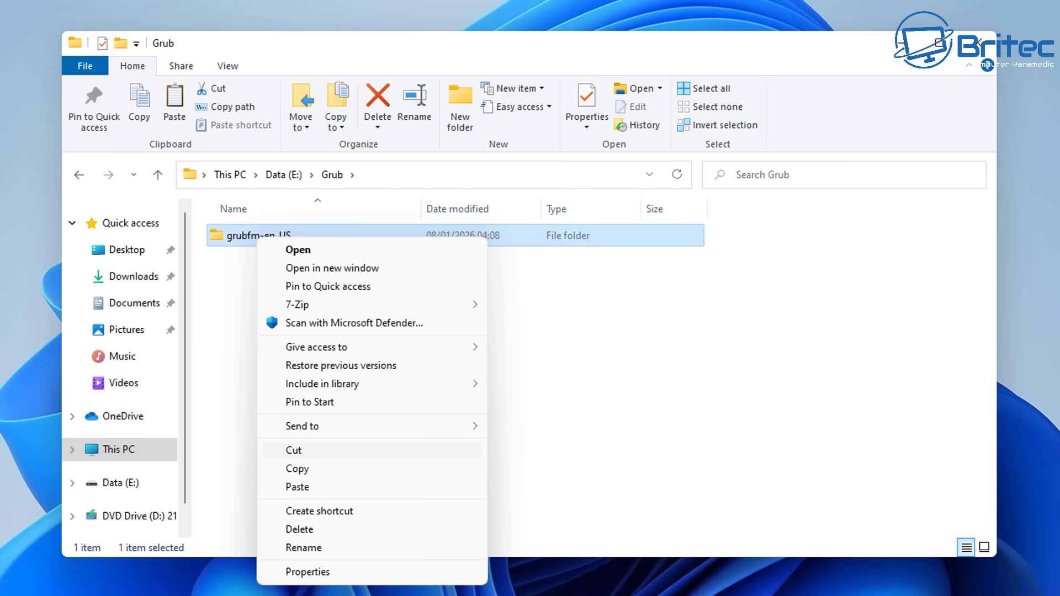
pyautogui.click(298, 450)
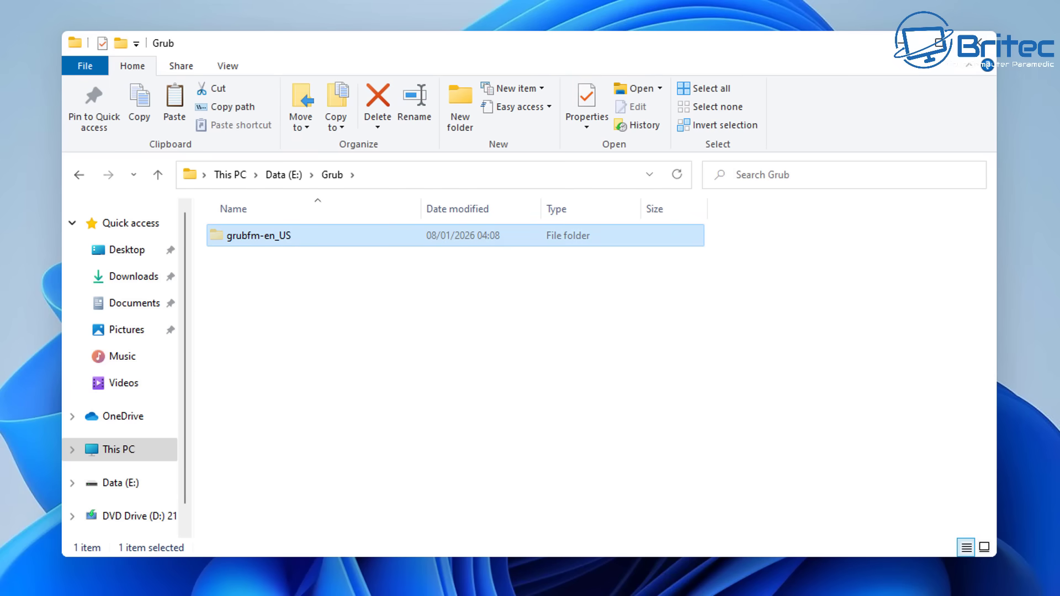
pyautogui.click(79, 174)
pyautogui.rightClick(331, 251)
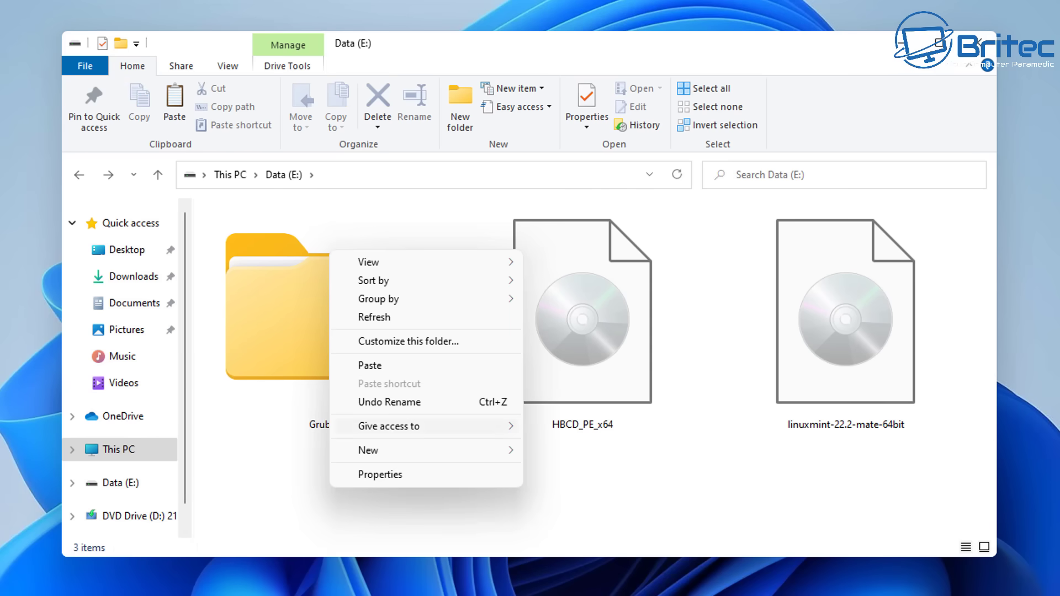
pyautogui.click(370, 365)
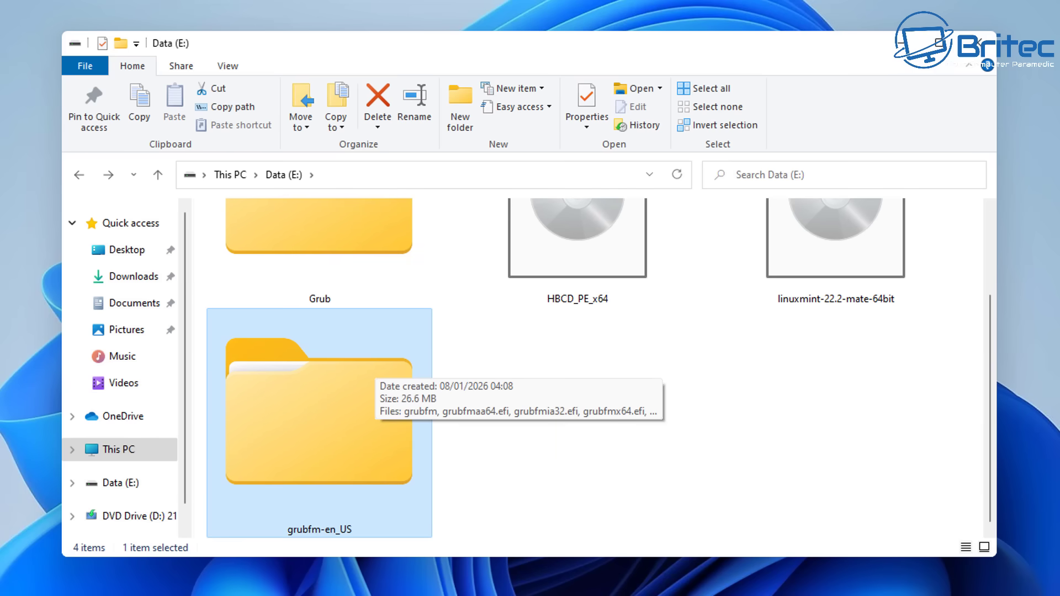
pyautogui.scroll(2, 309, 367)
pyautogui.click(309, 365)
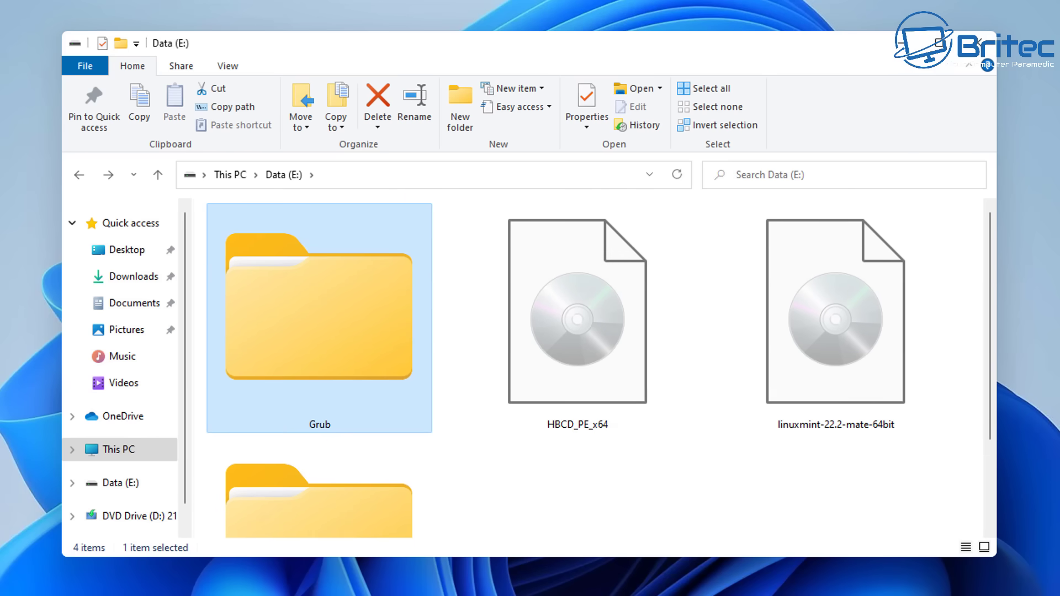
pyautogui.press('Delete')
# View grubfm-en_US's files as extra large icons, then return to Data (E:) and select the linuxmint ISO
pyautogui.doubleClick(845, 320)
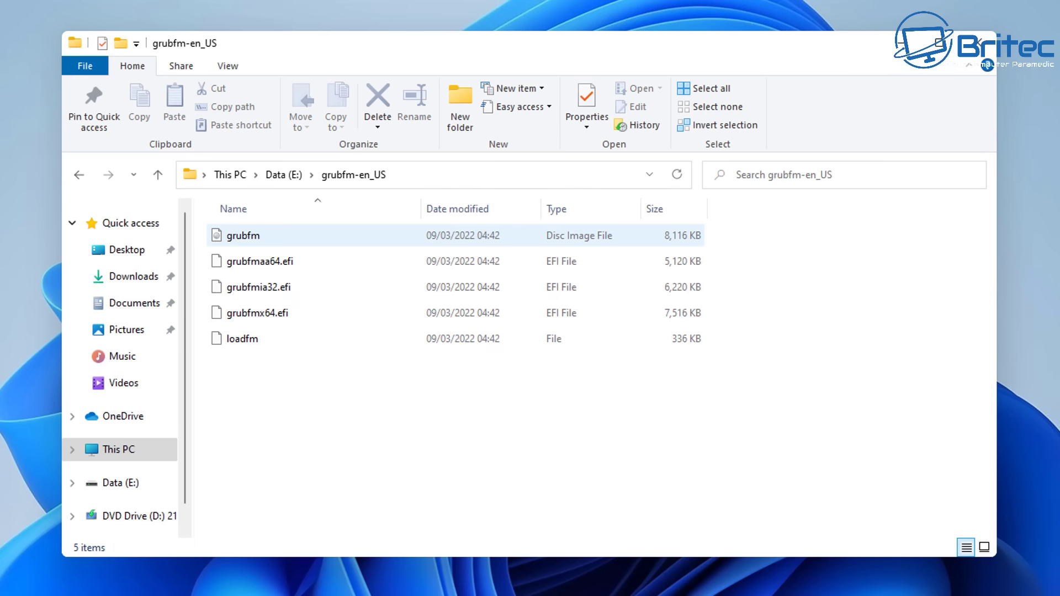
pyautogui.click(227, 66)
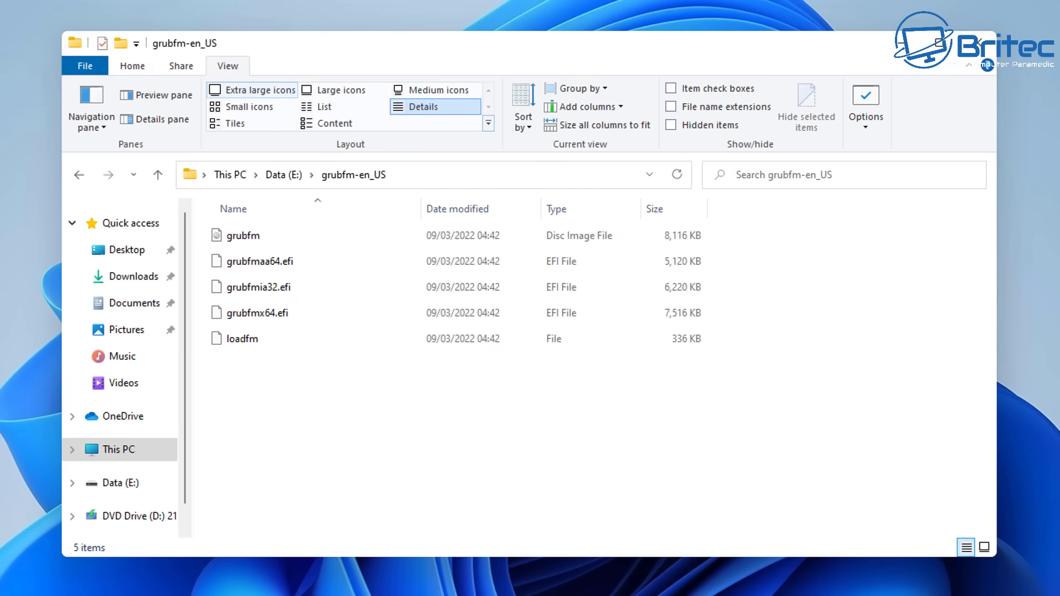
pyautogui.click(260, 90)
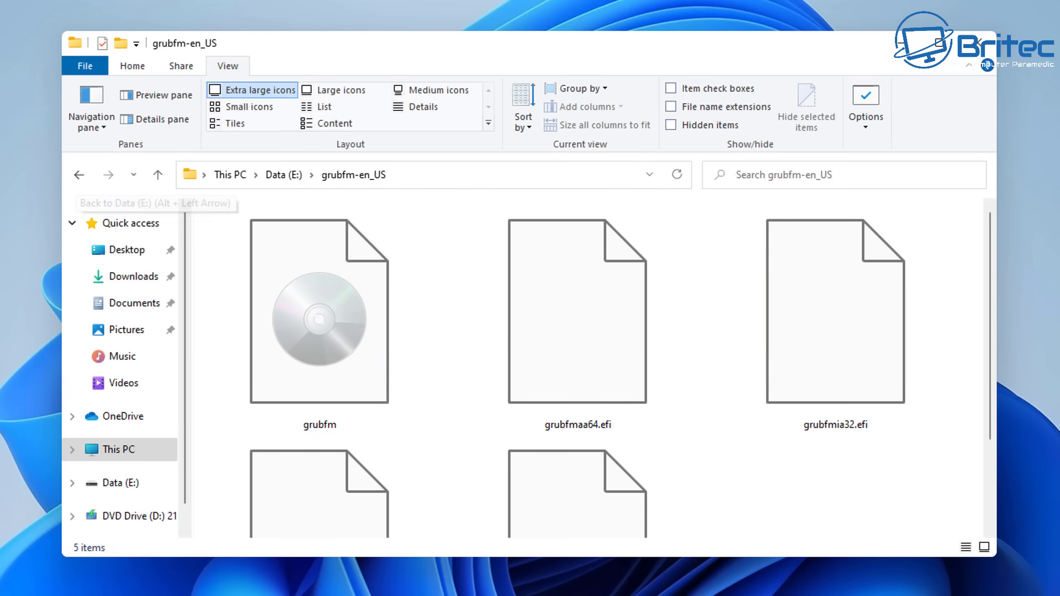
pyautogui.scroll(-2, 588, 367)
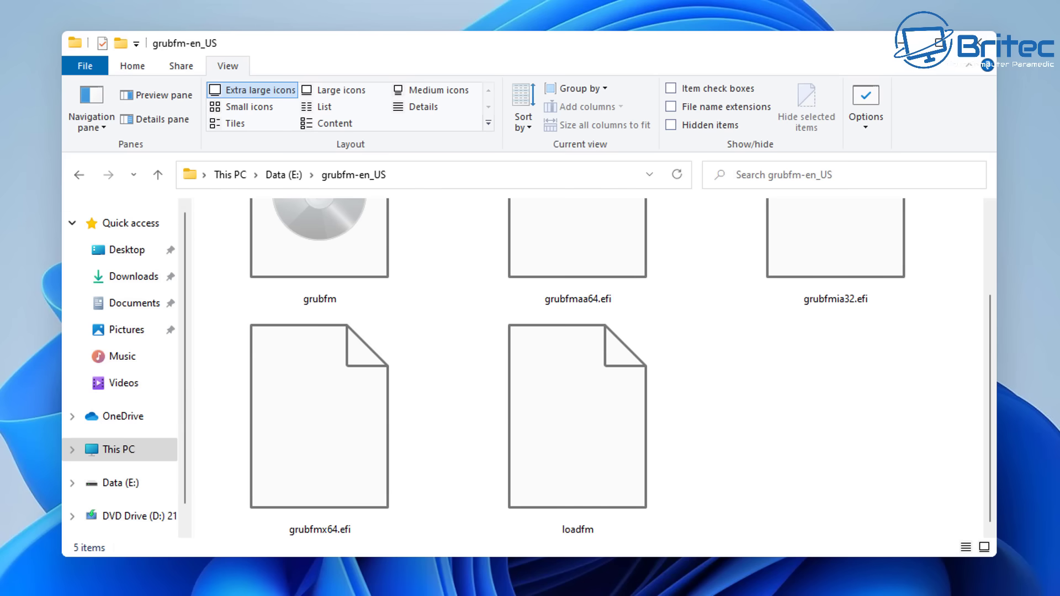
pyautogui.click(79, 174)
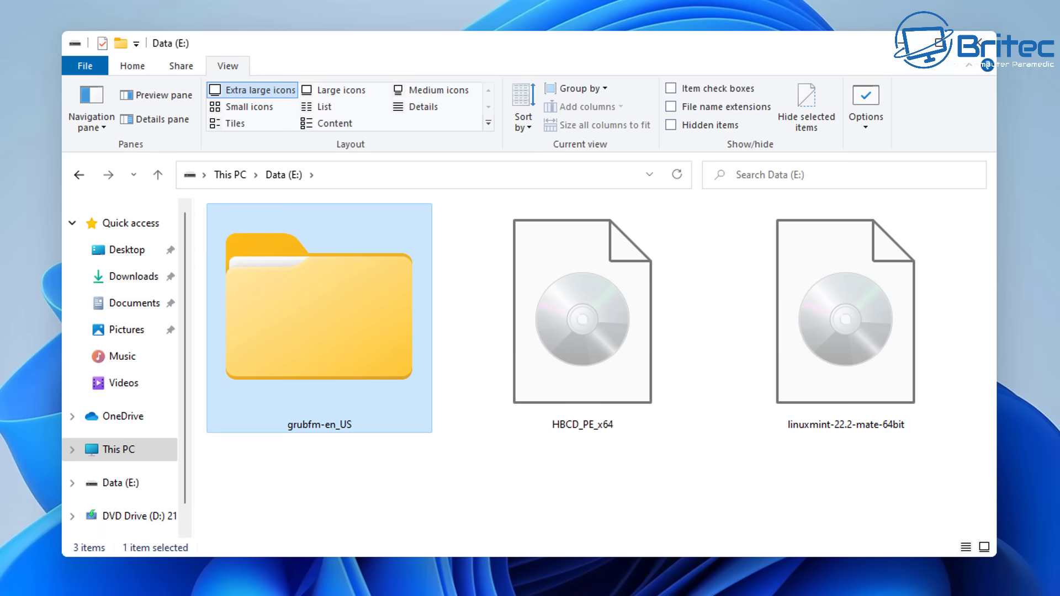
pyautogui.click(846, 315)
# Pick the HBCD_PE_x64 ISO, then start adding a new EasyBCD boot entry
pyautogui.click(582, 315)
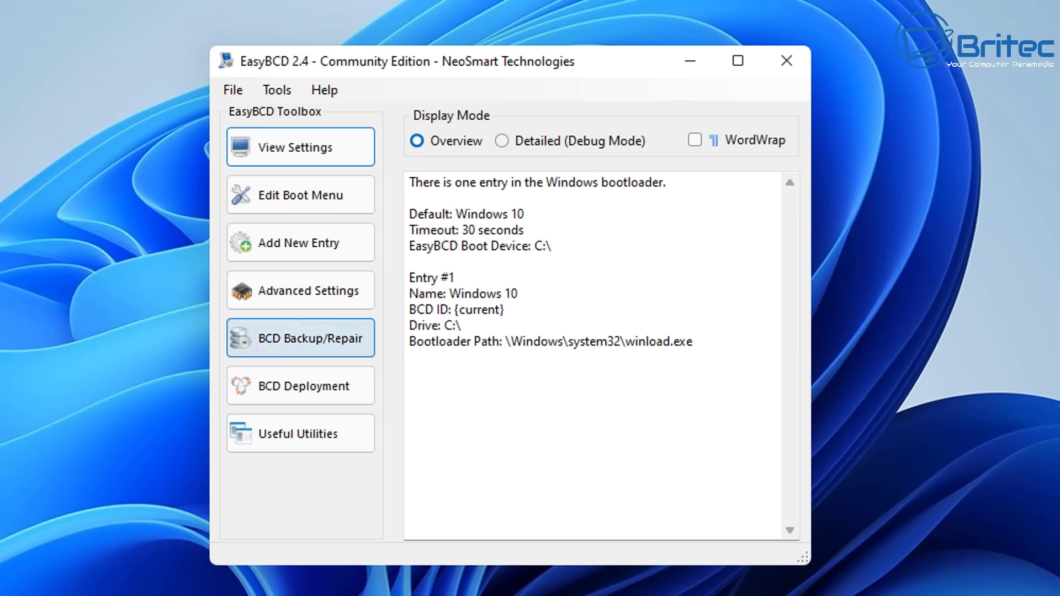
pyautogui.click(300, 195)
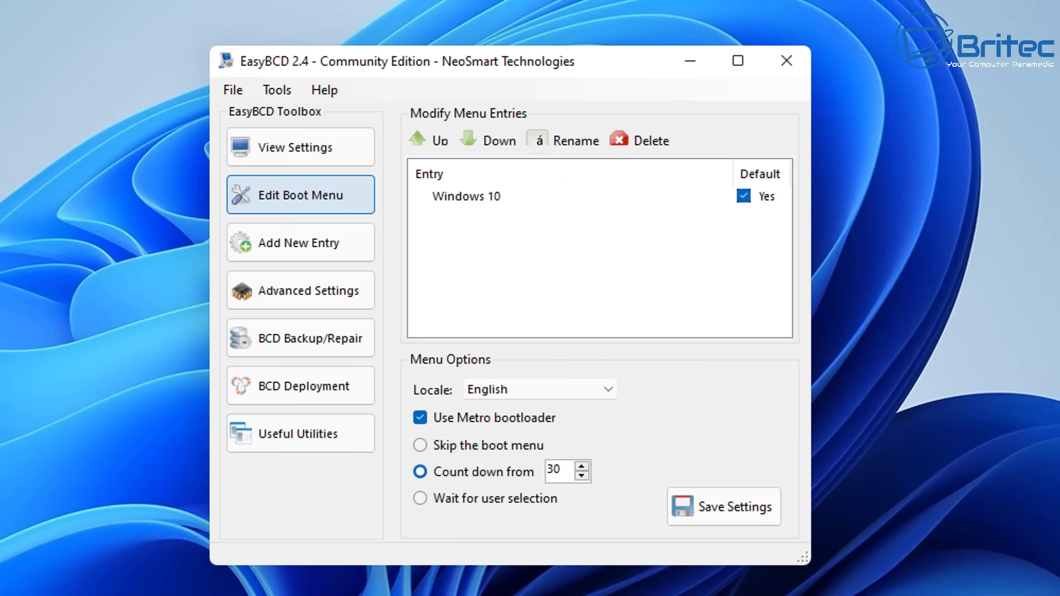
pyautogui.click(300, 243)
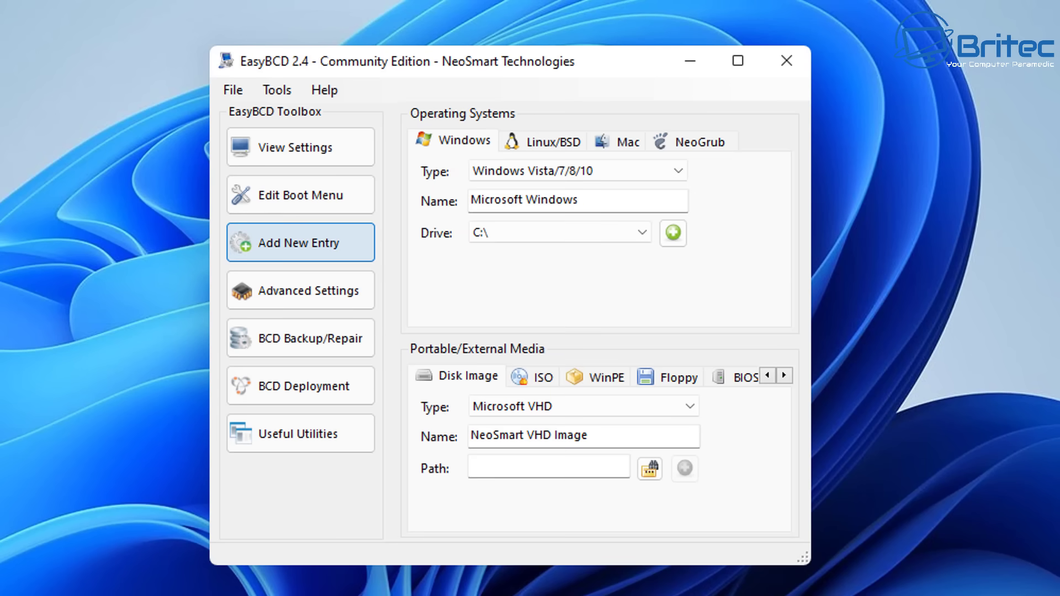
# Make the new entry an ISO entry and rename it to Multiboot
pyautogui.click(533, 376)
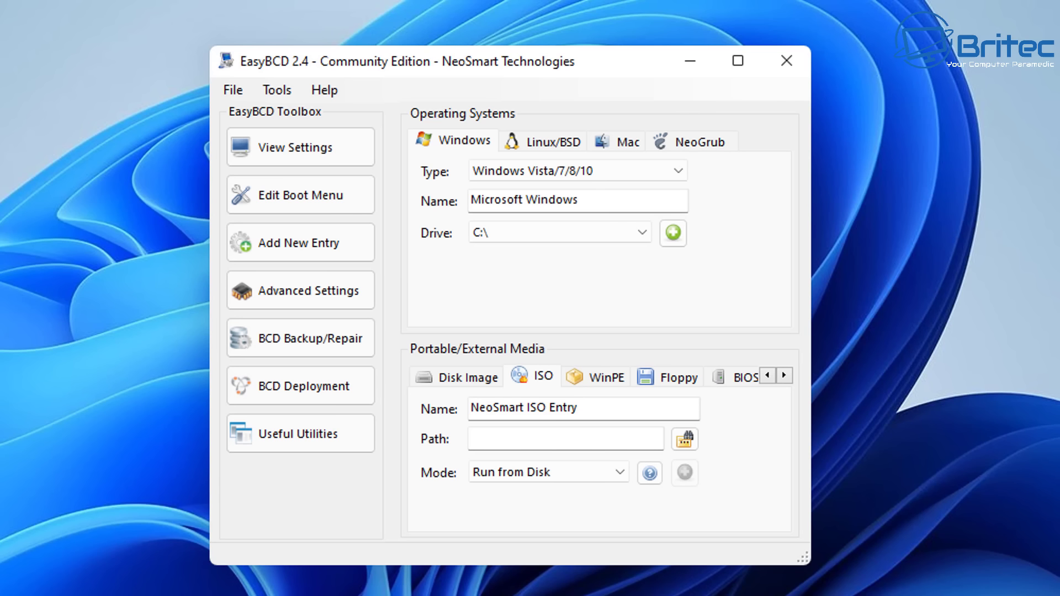
pyautogui.moveTo(578, 408); pyautogui.dragTo(470, 407)
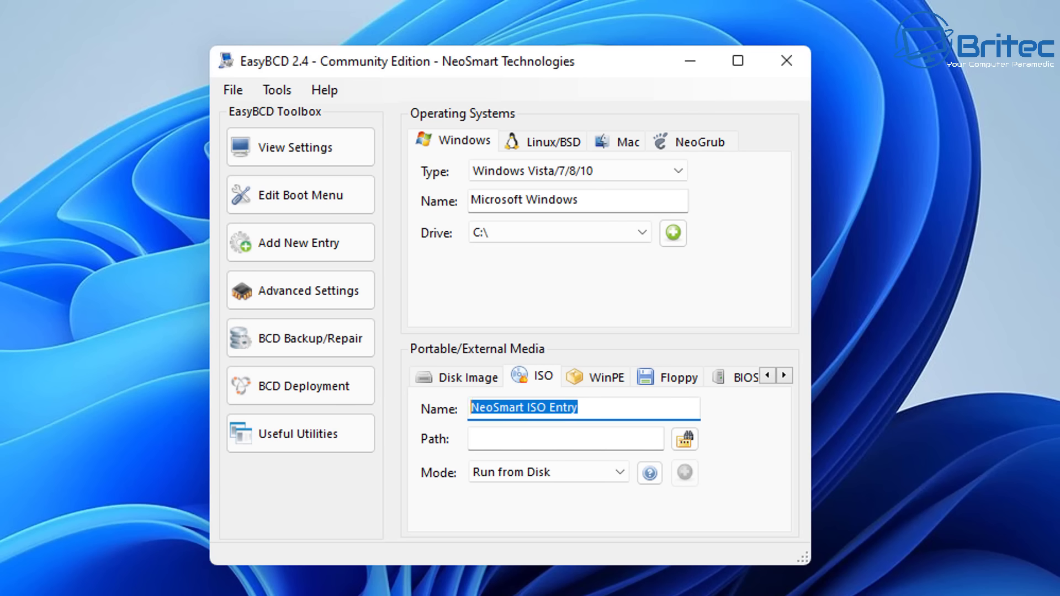
pyautogui.write('Multi')
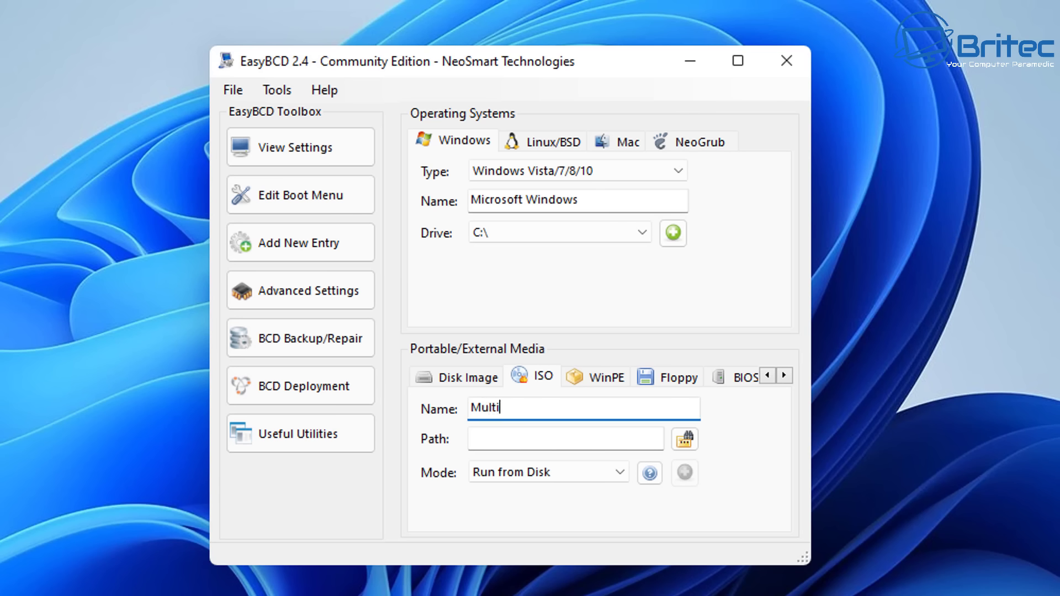
pyautogui.write('boot')
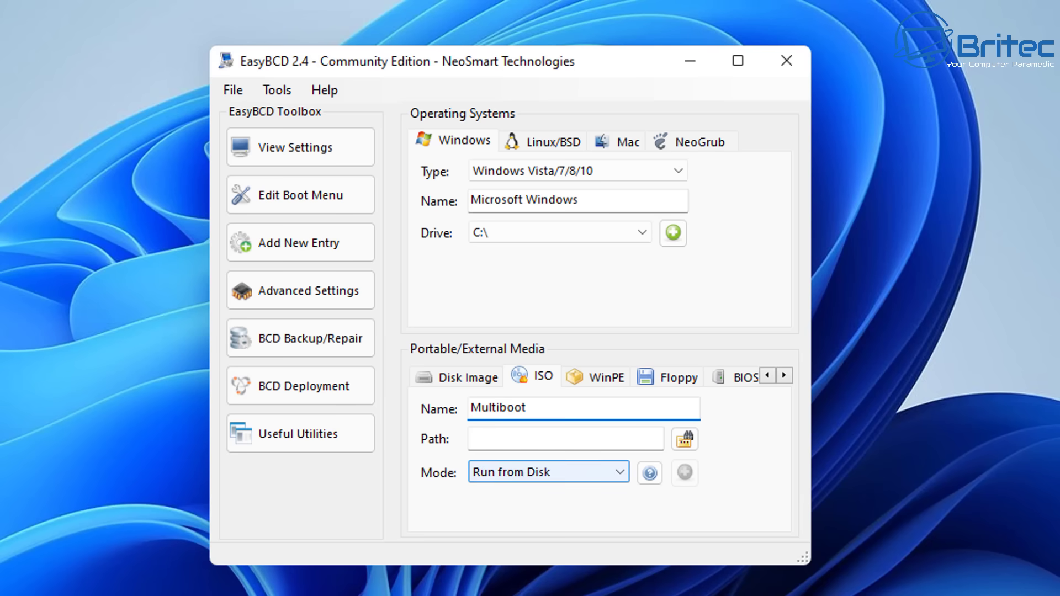
# Browse to Data (E:) > grubfm-en_US and set grubfm.iso as the Multiboot entry's path
pyautogui.click(685, 440)
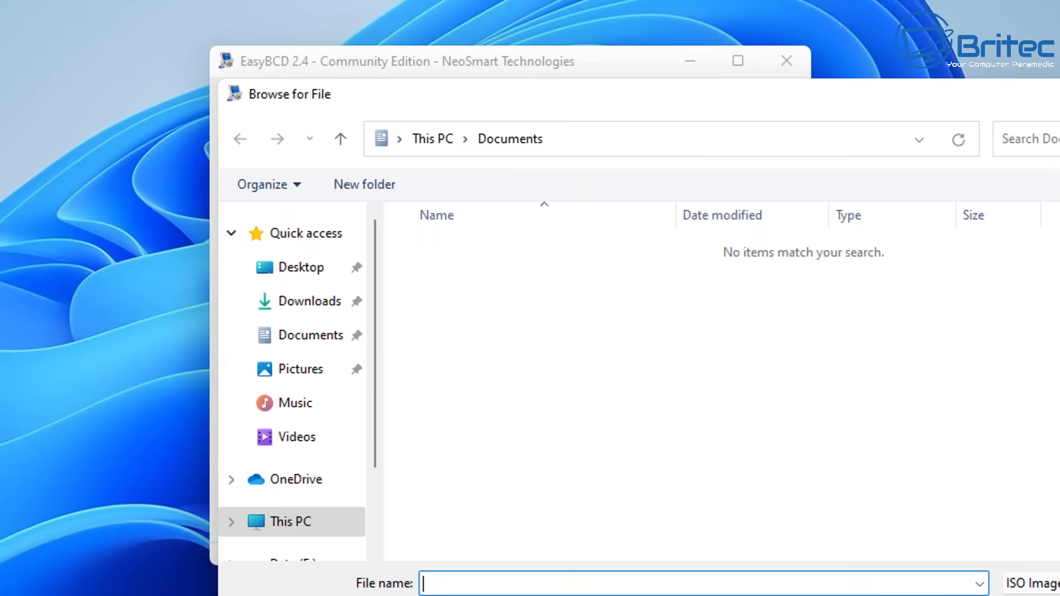
pyautogui.moveTo(665, 95); pyautogui.dragTo(463, 71)
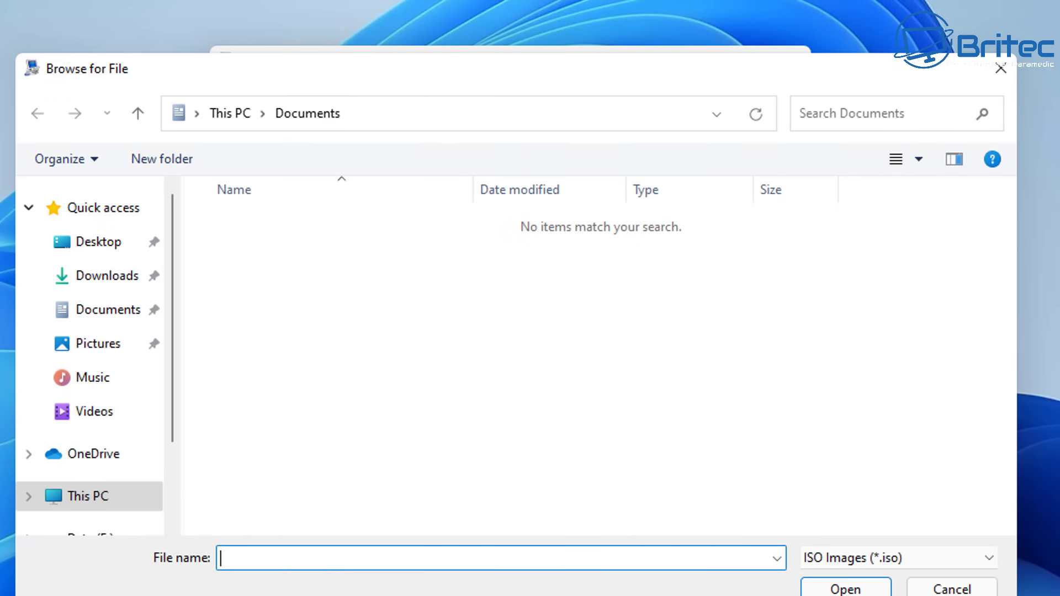
pyautogui.click(88, 496)
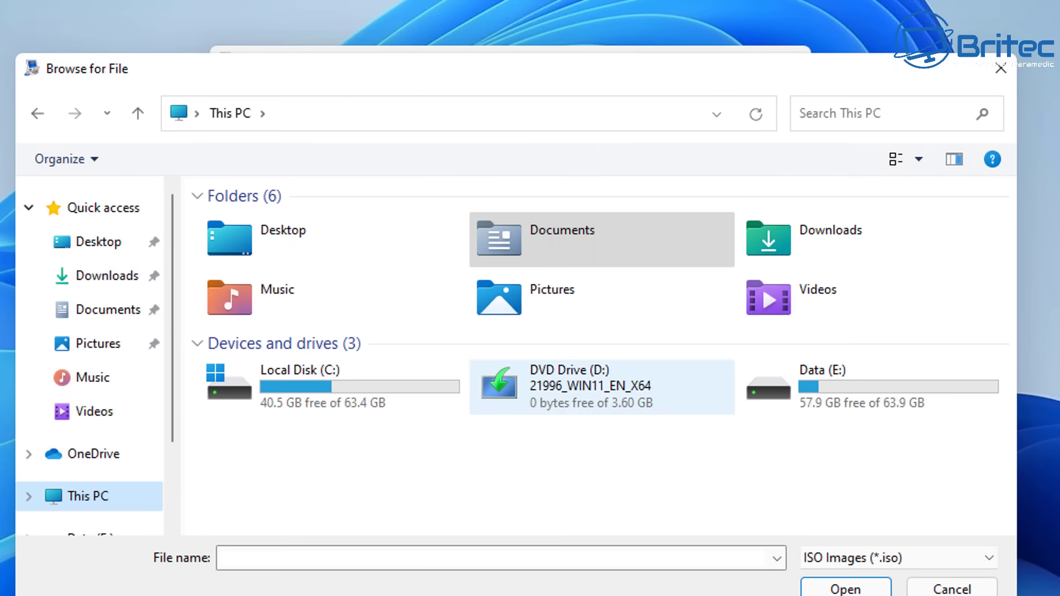
pyautogui.doubleClick(872, 387)
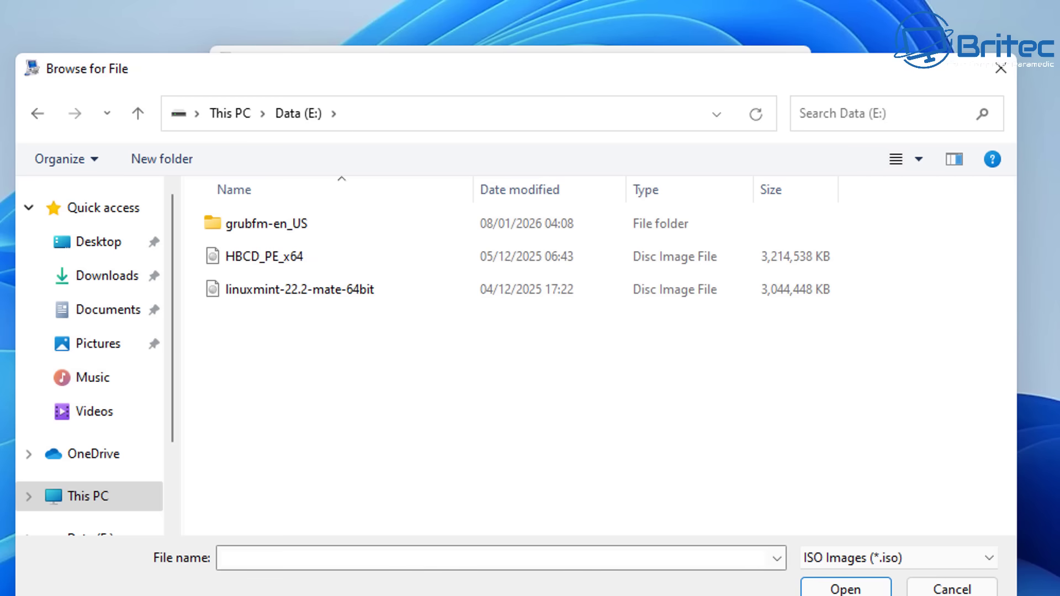
pyautogui.doubleClick(265, 224)
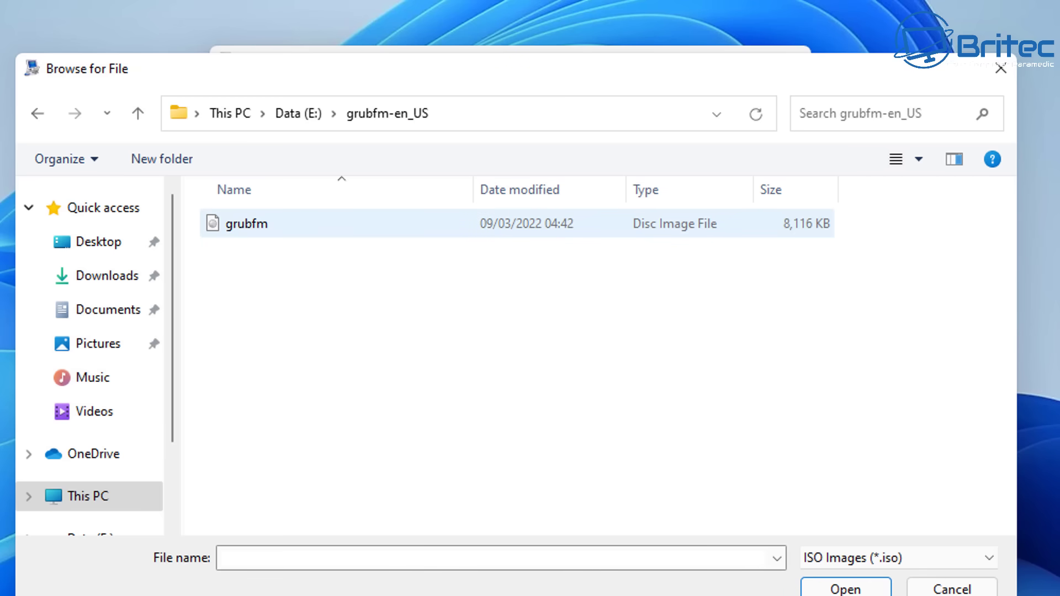
pyautogui.click(247, 224)
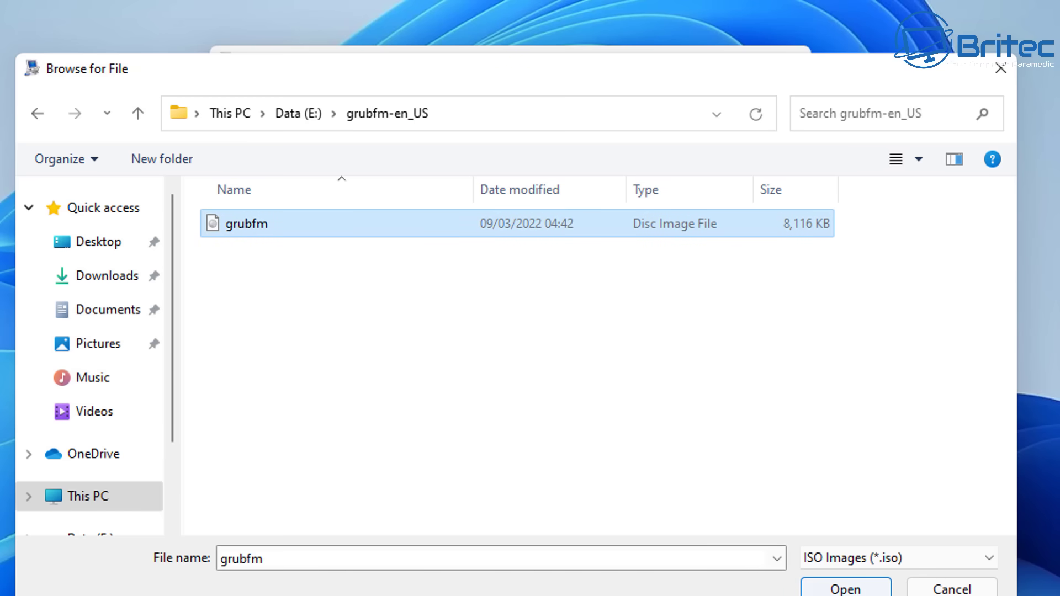
pyautogui.press('Return')
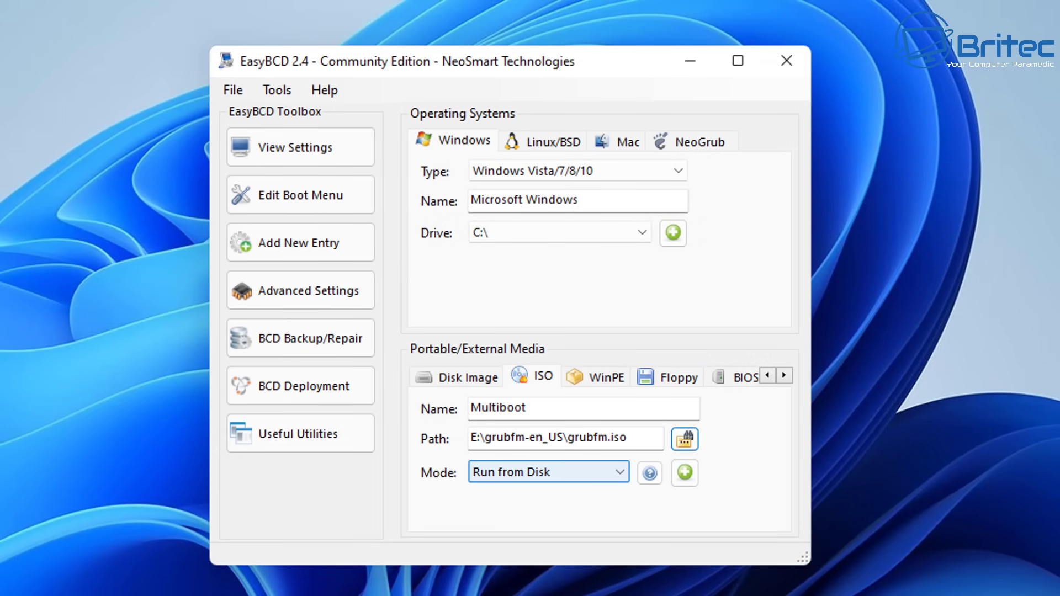
# Add the Multiboot entry in Load from Memory mode and review the boot menu listing
pyautogui.click(549, 472)
pyautogui.click(522, 504)
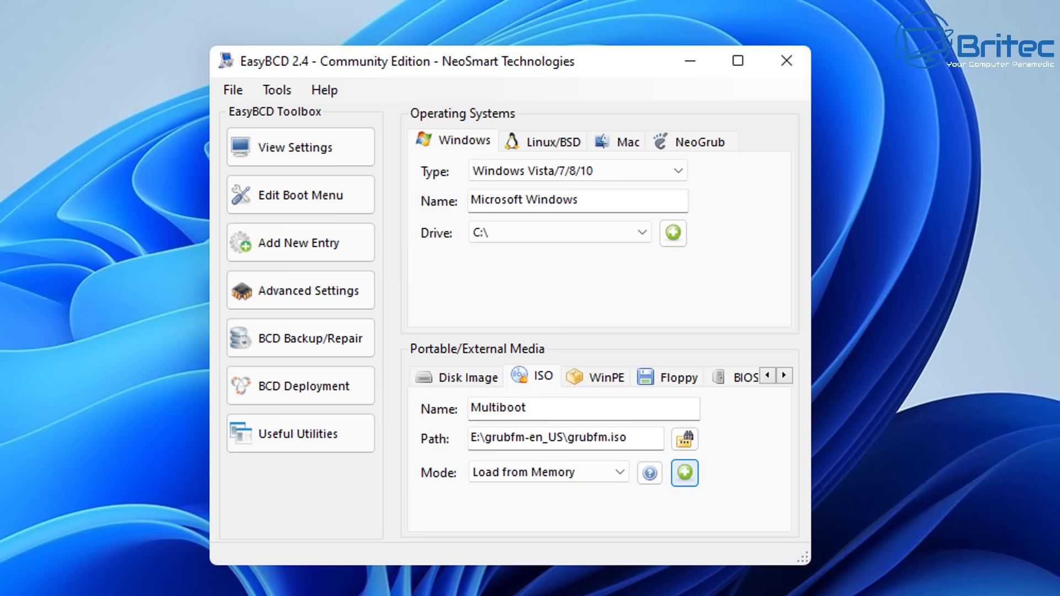
pyautogui.click(684, 473)
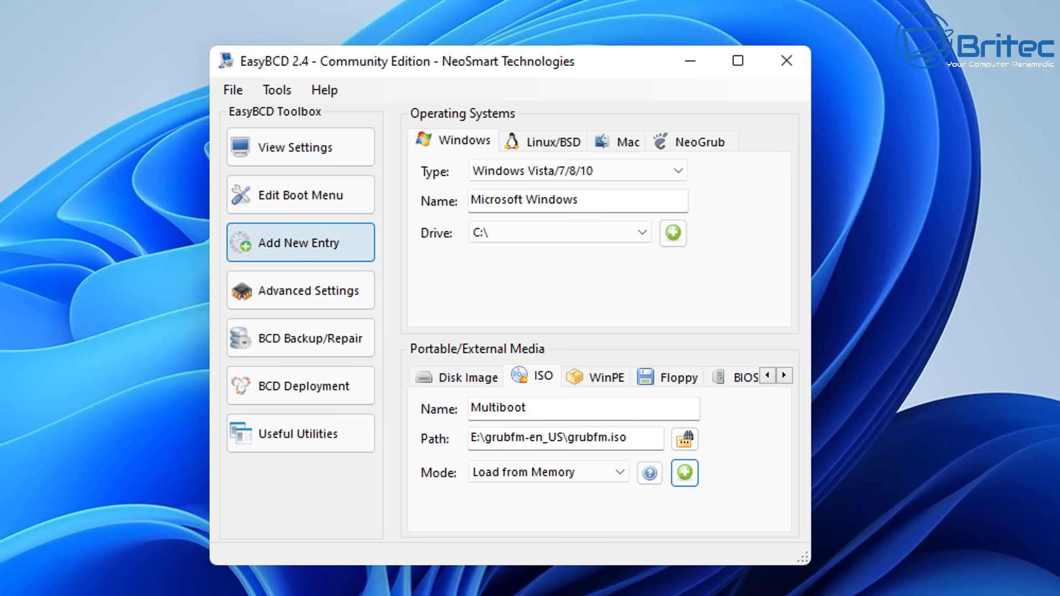
pyautogui.click(300, 195)
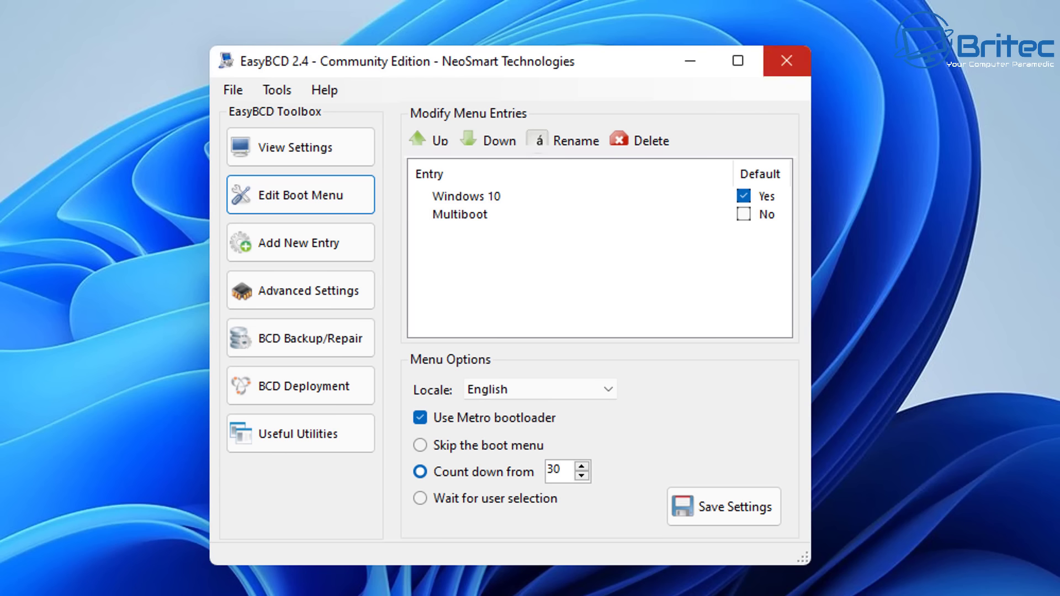
# Close EasyBCD and restart Windows
pyautogui.click(786, 61)
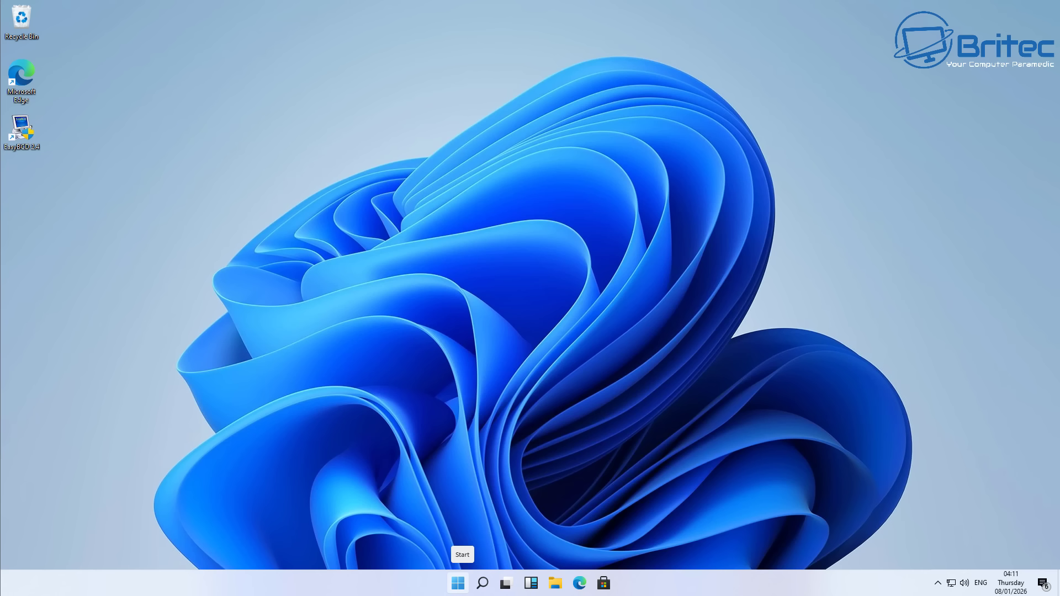
pyautogui.click(458, 583)
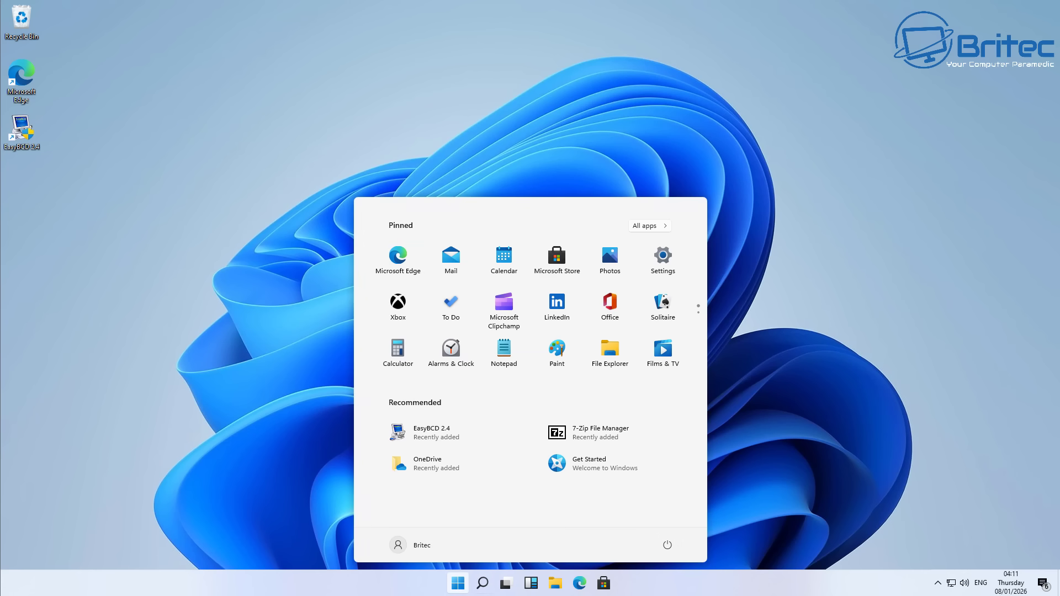
pyautogui.click(667, 545)
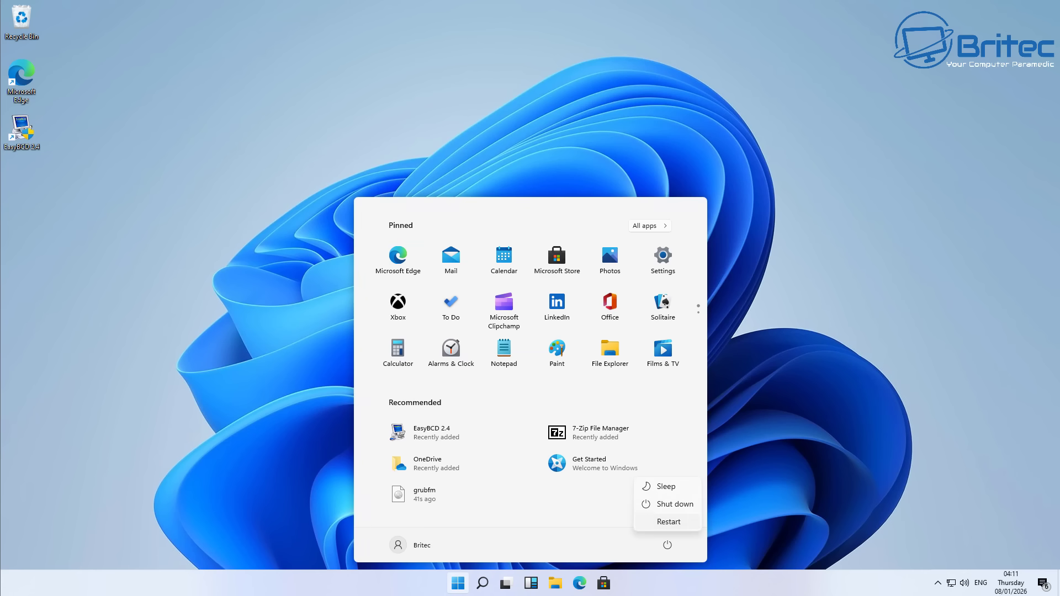
pyautogui.click(667, 520)
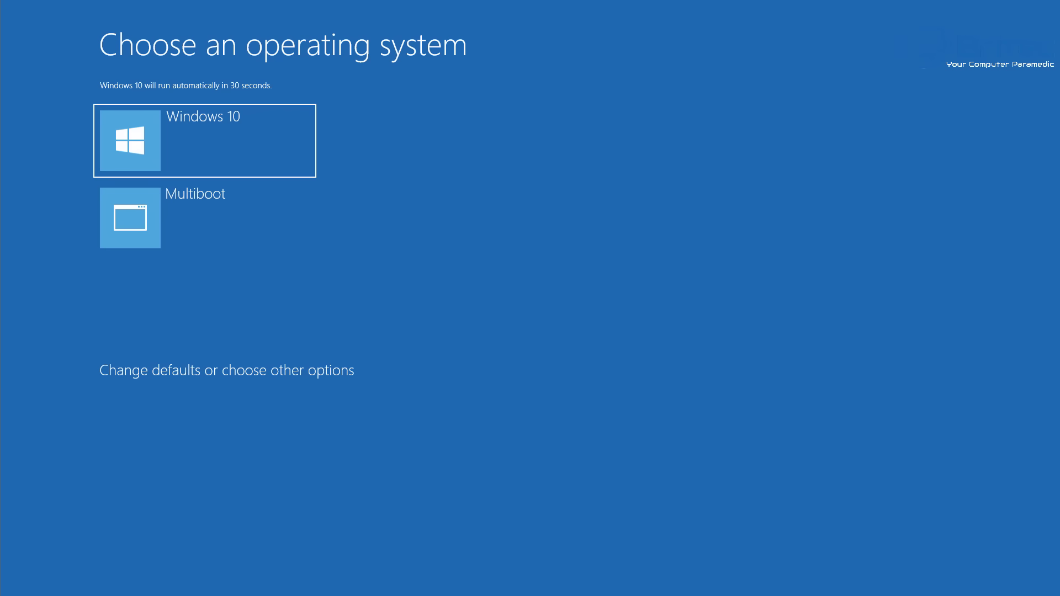
# Halt the boot countdown and boot the Multiboot entry instead of Windows 10
pyautogui.press('Up')
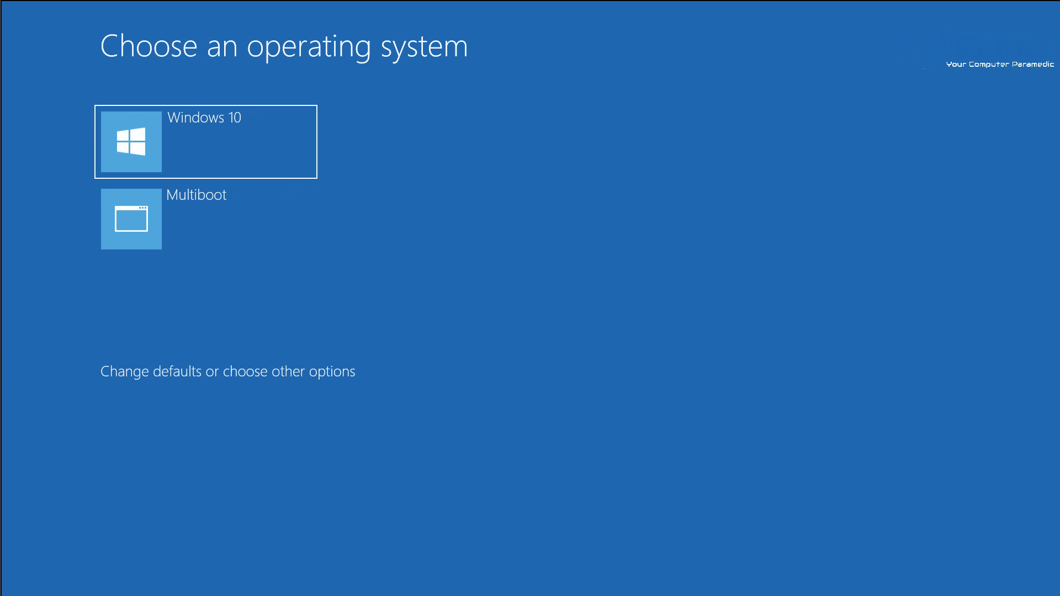
pyautogui.press('Down')
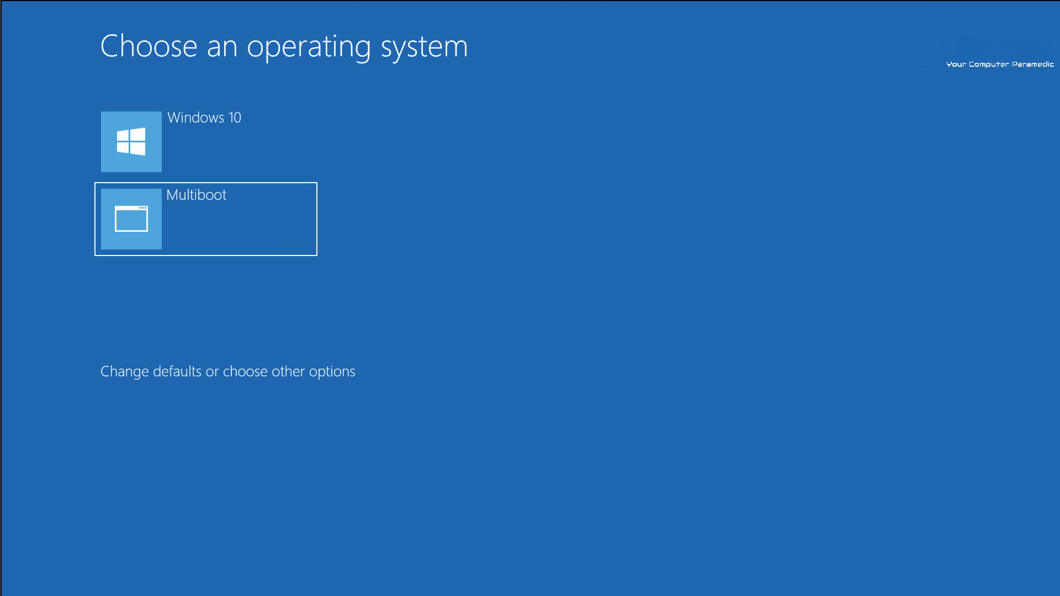
pyautogui.press('Up')
pyautogui.press('Down')
pyautogui.press('Return')
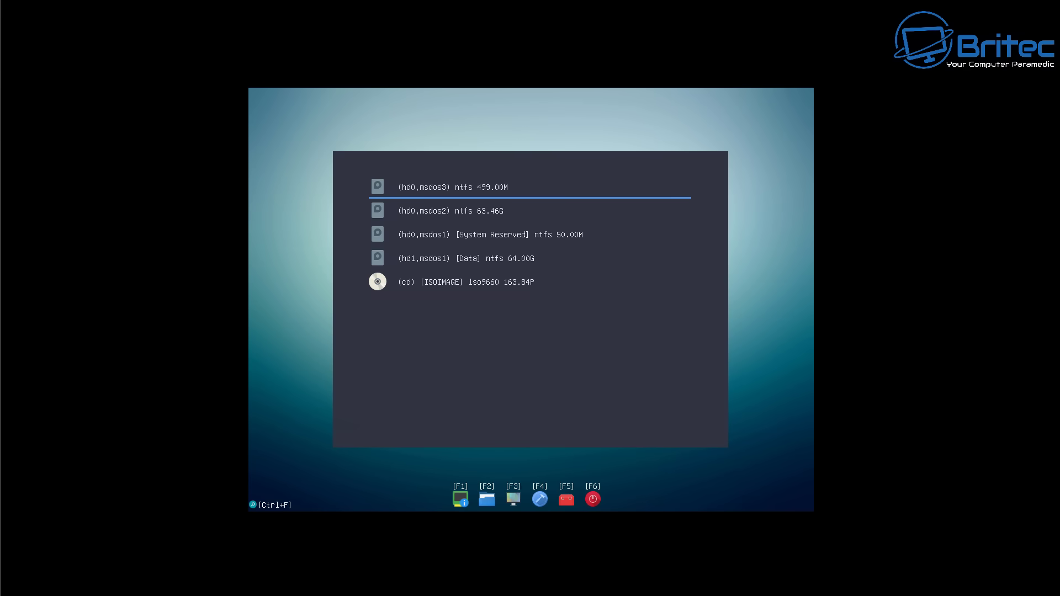
# Open the (hd1,msdos1) Data partition and move down to HBCD_PE_x64.iso
pyautogui.press('Down')
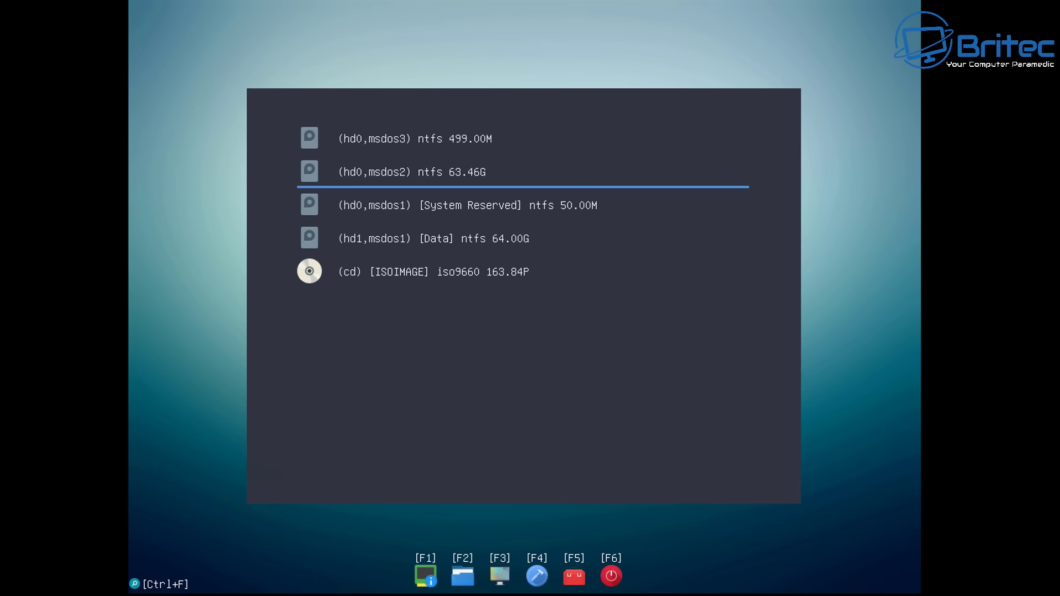
pyautogui.press('Down')
pyautogui.press('Down')
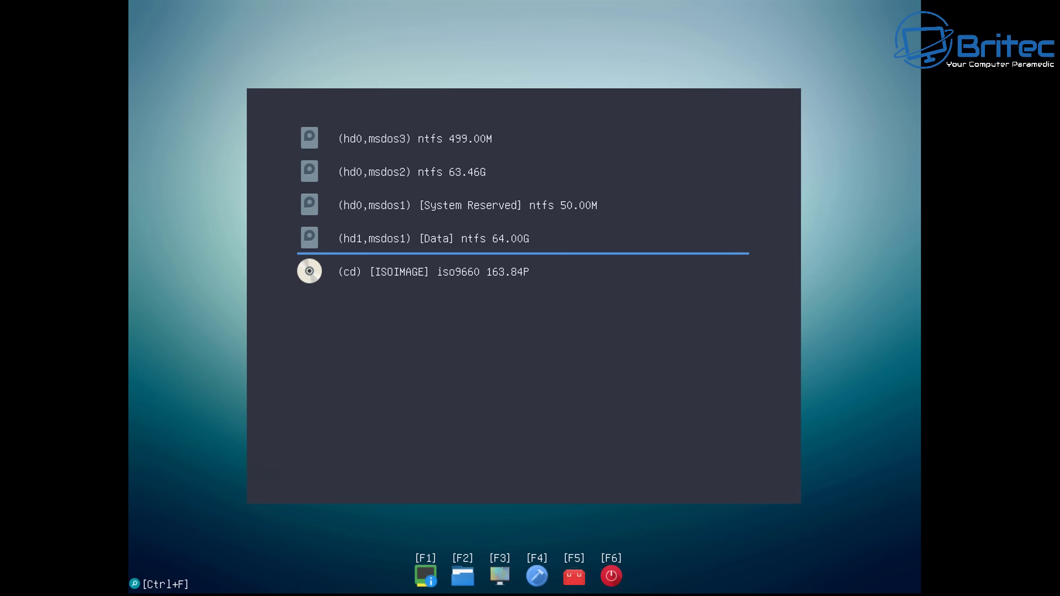
pyautogui.press('Return')
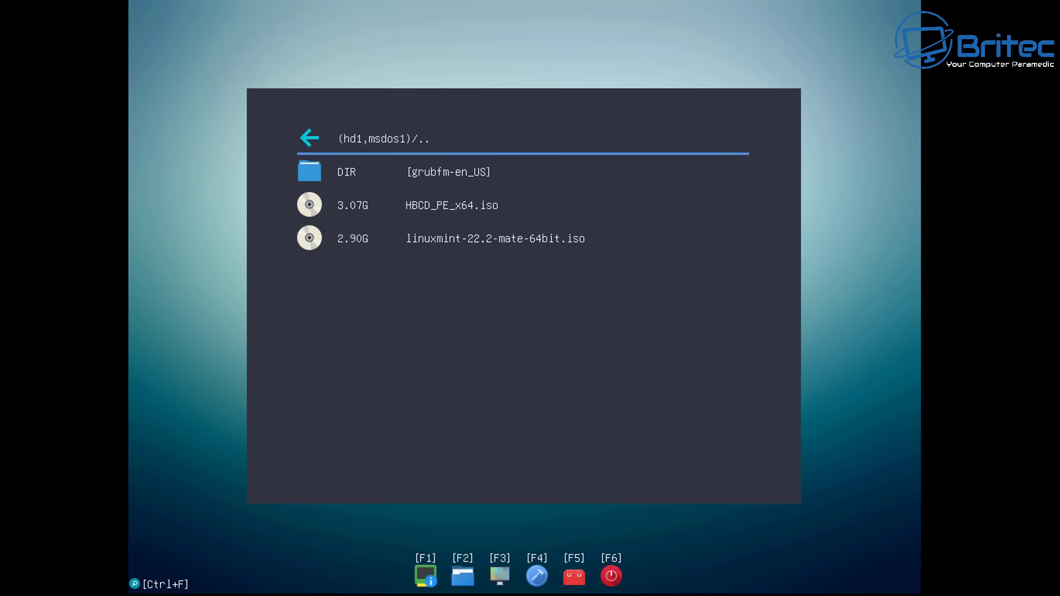
pyautogui.press('Down')
pyautogui.press('Down')
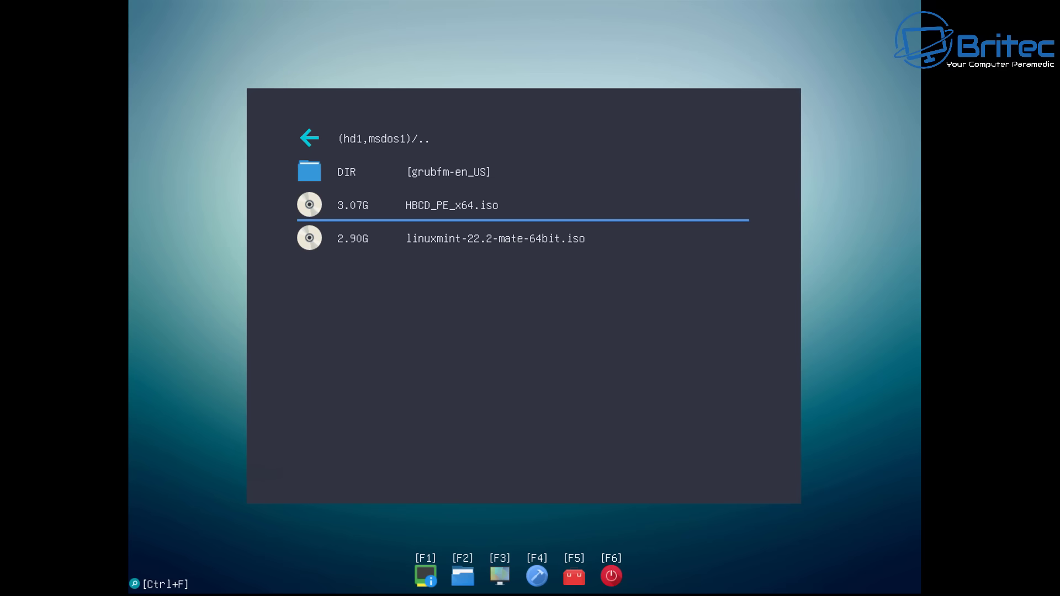
# Open HBCD_PE_x64.iso and boot it with the Boot ISO (map) option
pyautogui.press('Return')
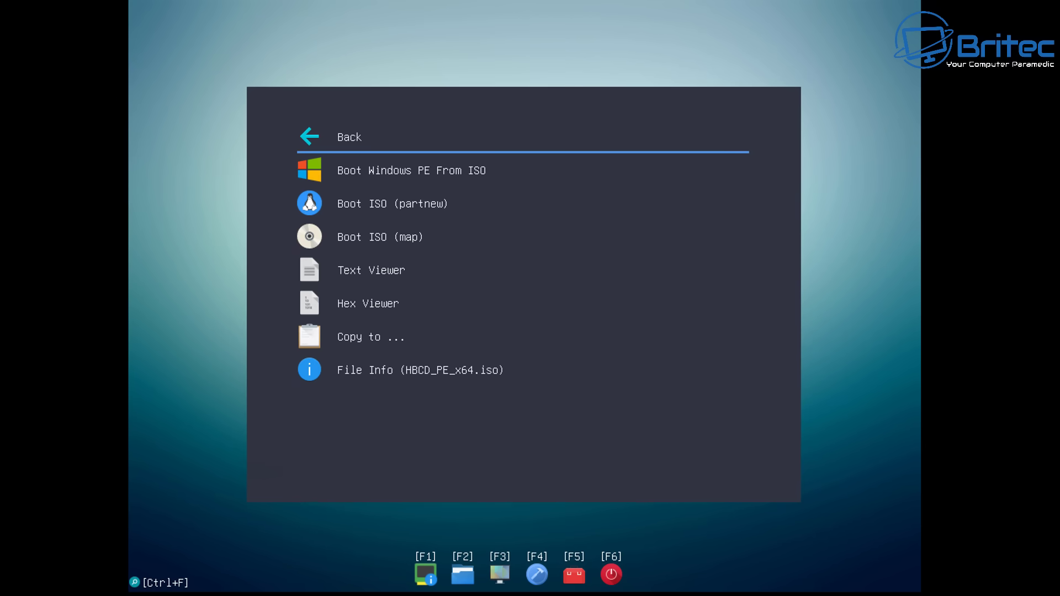
pyautogui.press('Down')
pyautogui.press('Down')
pyautogui.press('Down')
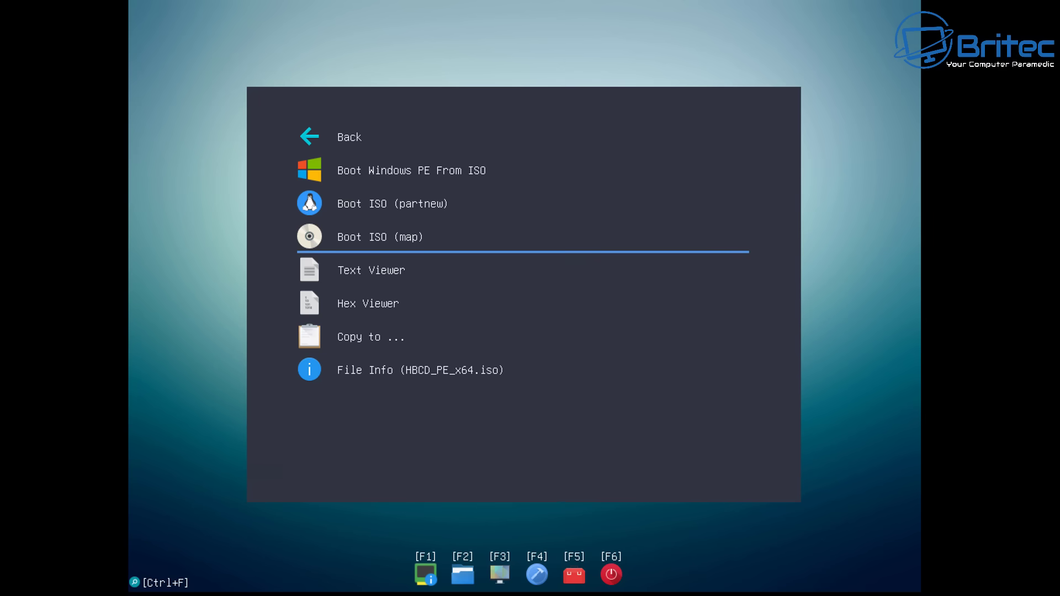
pyautogui.press('Down')
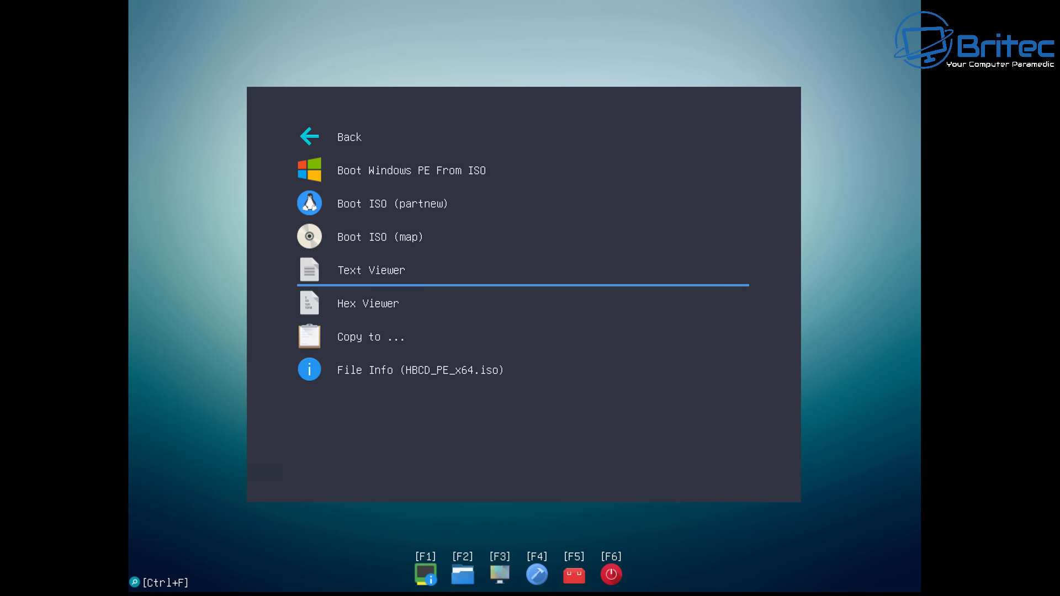
pyautogui.press('Up')
pyautogui.press('Up')
pyautogui.press('Down')
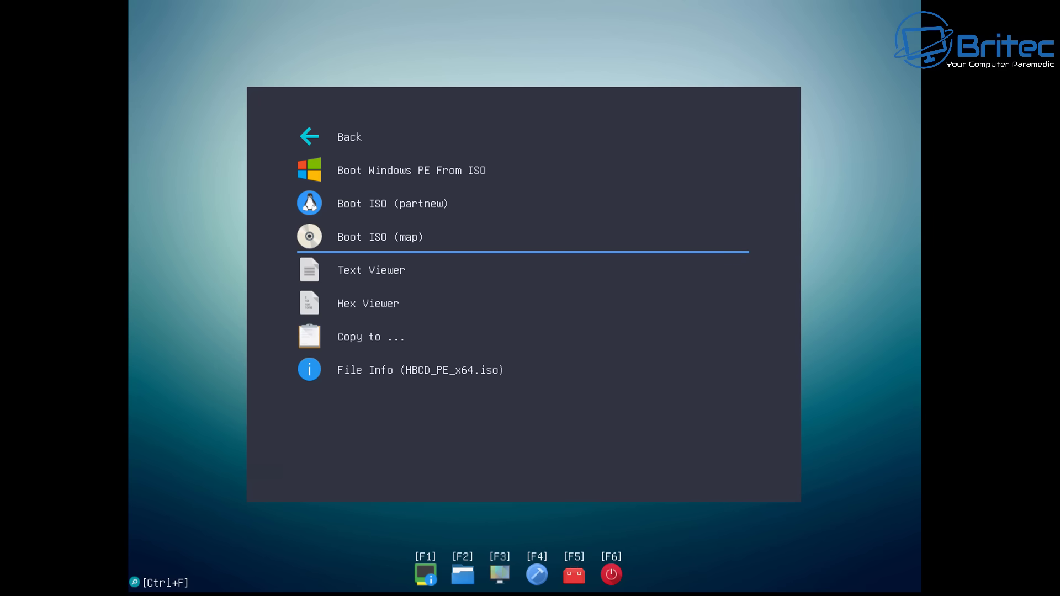
pyautogui.press('Return')
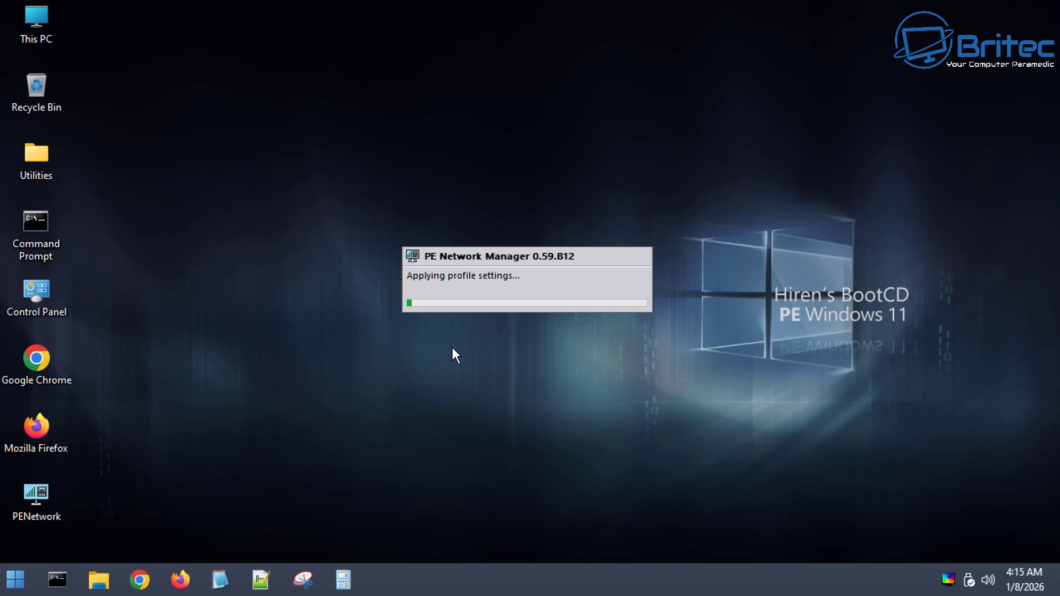
# Restart Hiren's BootCD PE using the Start menu's Shut down options
pyautogui.click(15, 580)
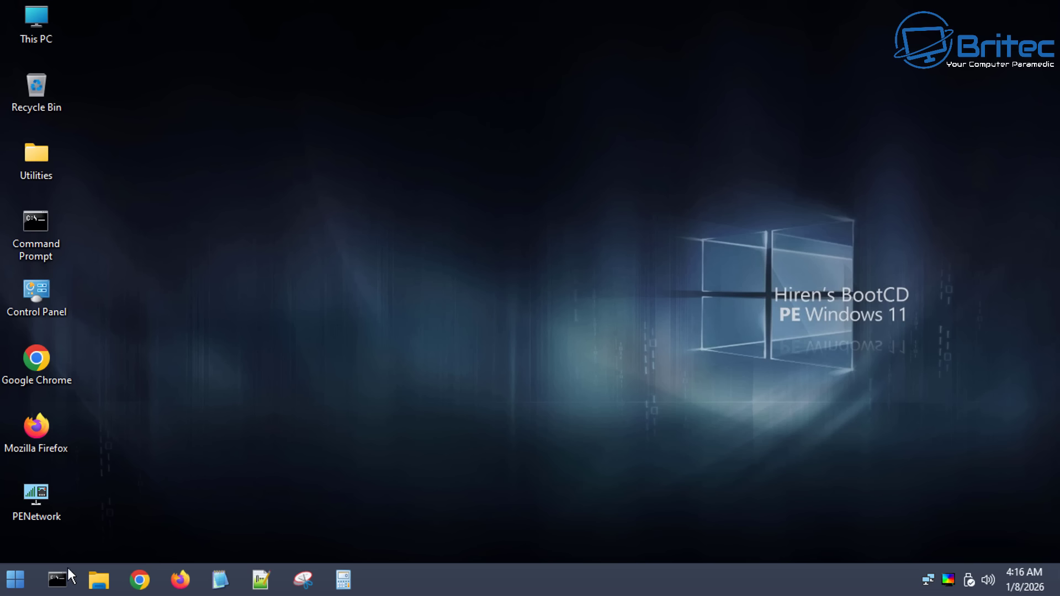
pyautogui.click(14, 581)
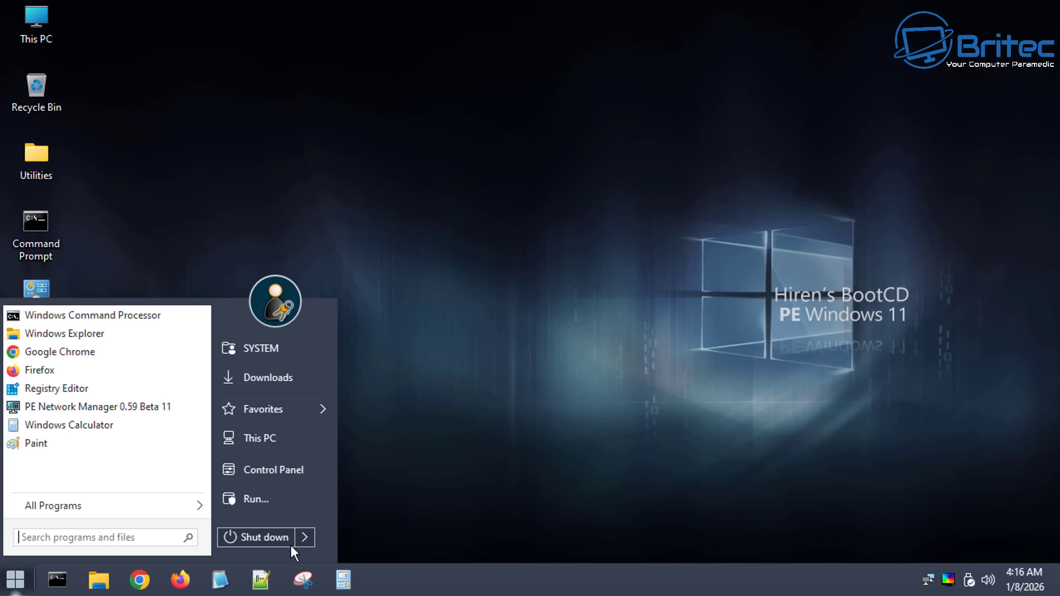
pyautogui.moveTo(304, 538)
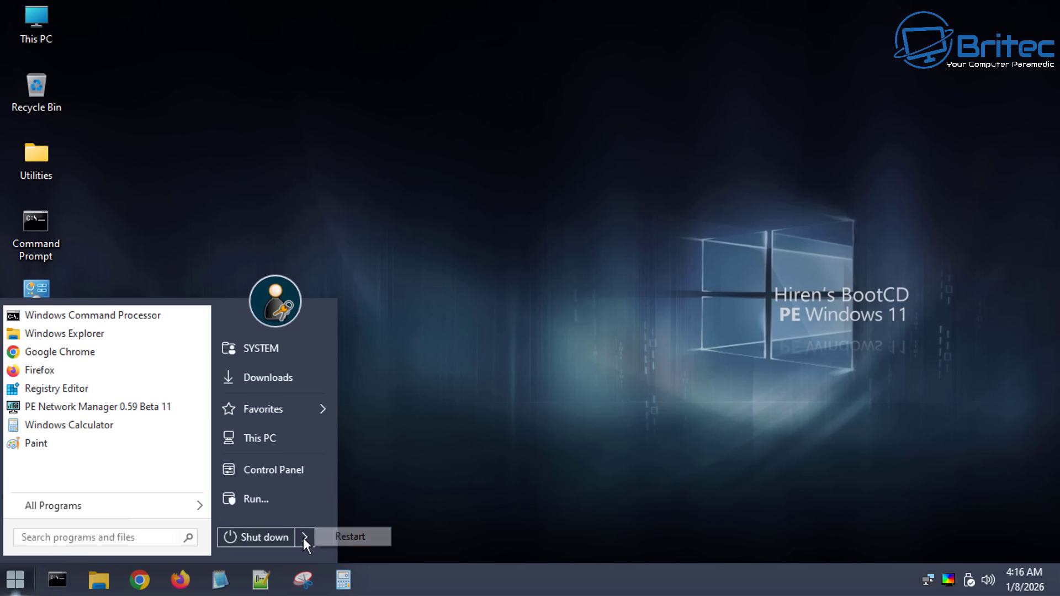
pyautogui.click(349, 536)
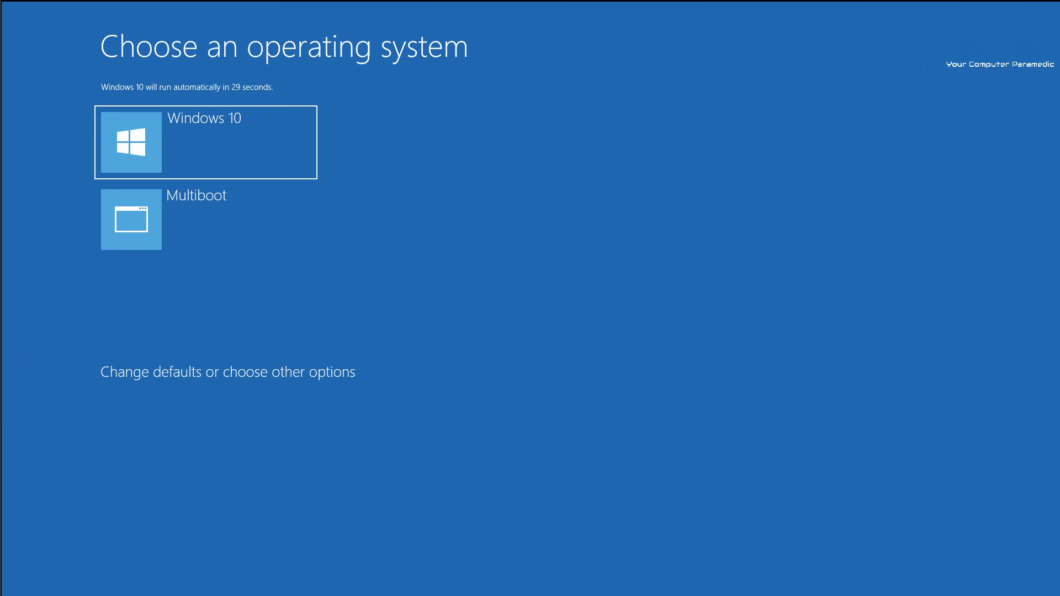
# Stop the boot countdown and choose the Multiboot tile
pyautogui.press('Up')
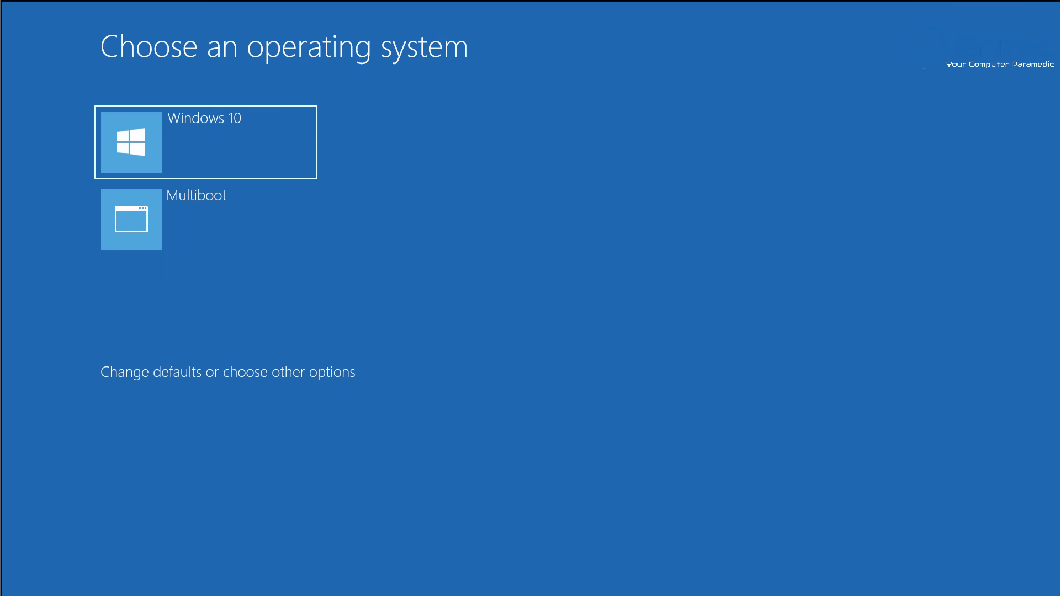
pyautogui.click(206, 219)
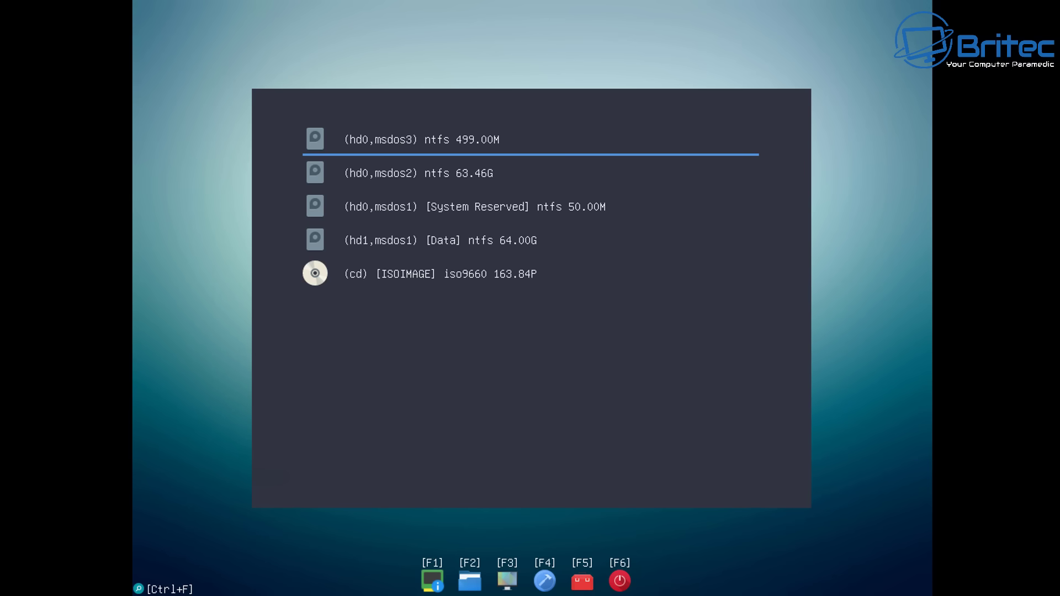
# Enter the (hd1,msdos1) Data partition and open linuxmint-22.2-mate-64bit.iso
pyautogui.press('Down')
pyautogui.press('Down')
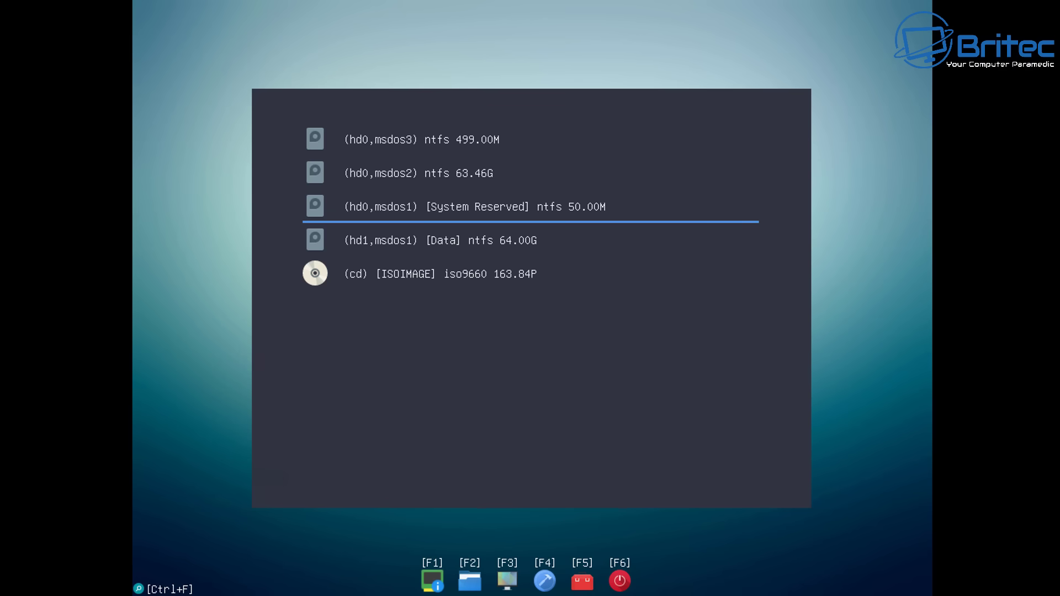
pyautogui.press('Up')
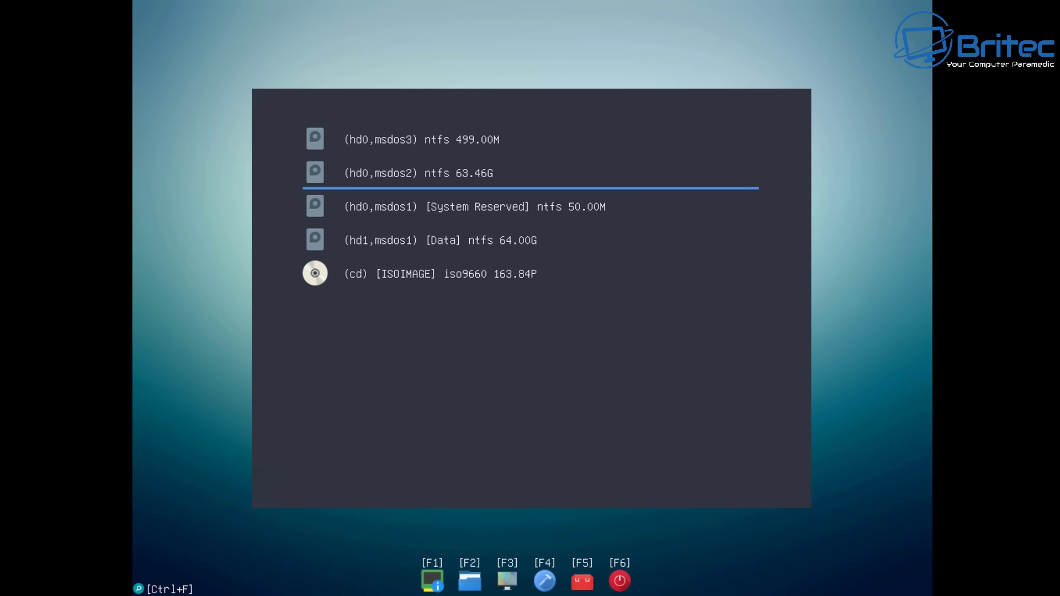
pyautogui.press('Down')
pyautogui.press('Down')
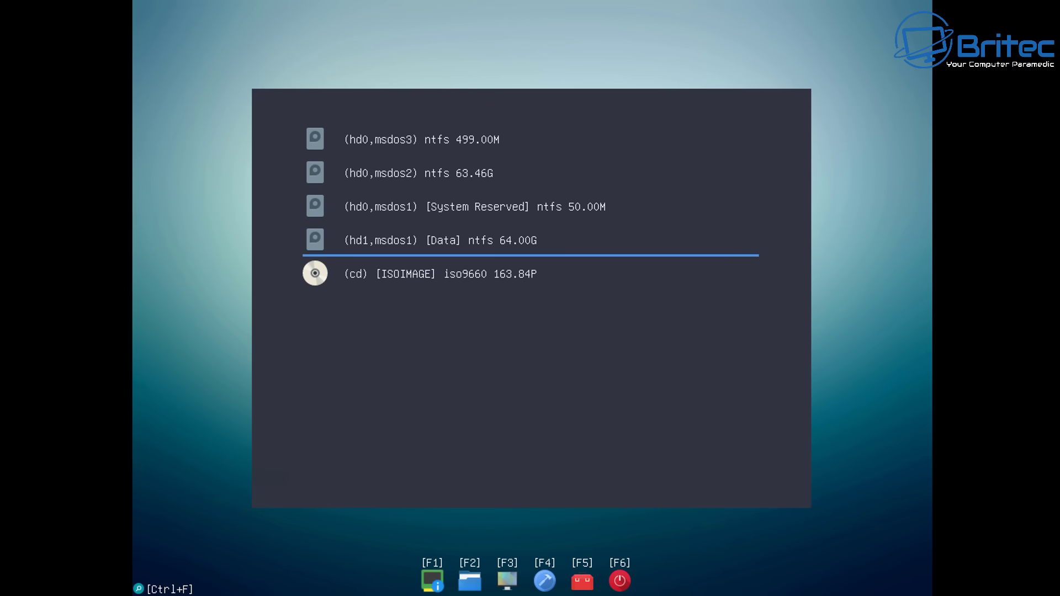
pyautogui.press('Down')
pyautogui.press('Up')
pyautogui.press('Return')
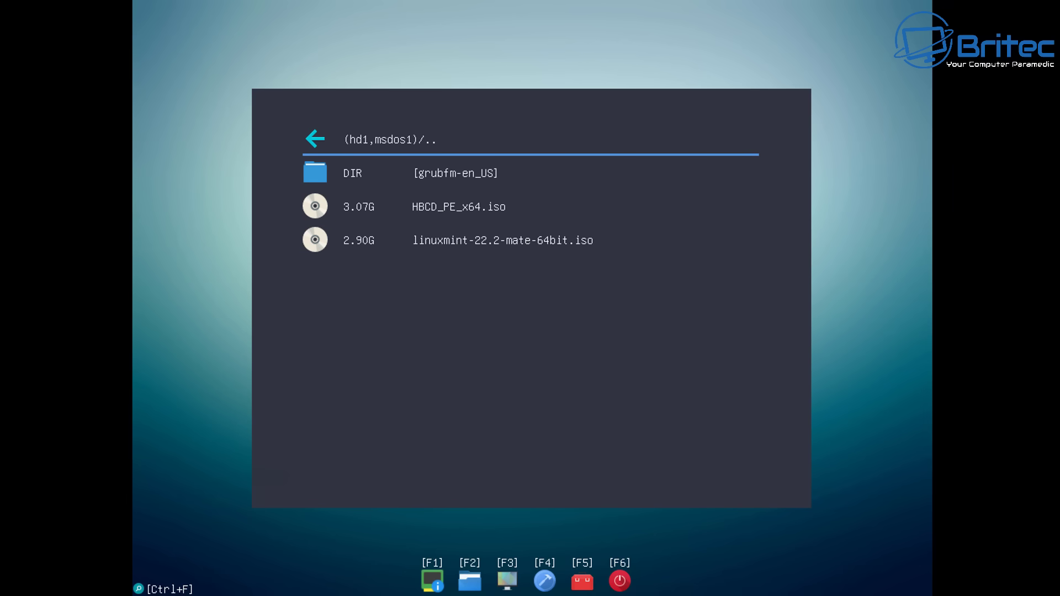
pyautogui.press('Down')
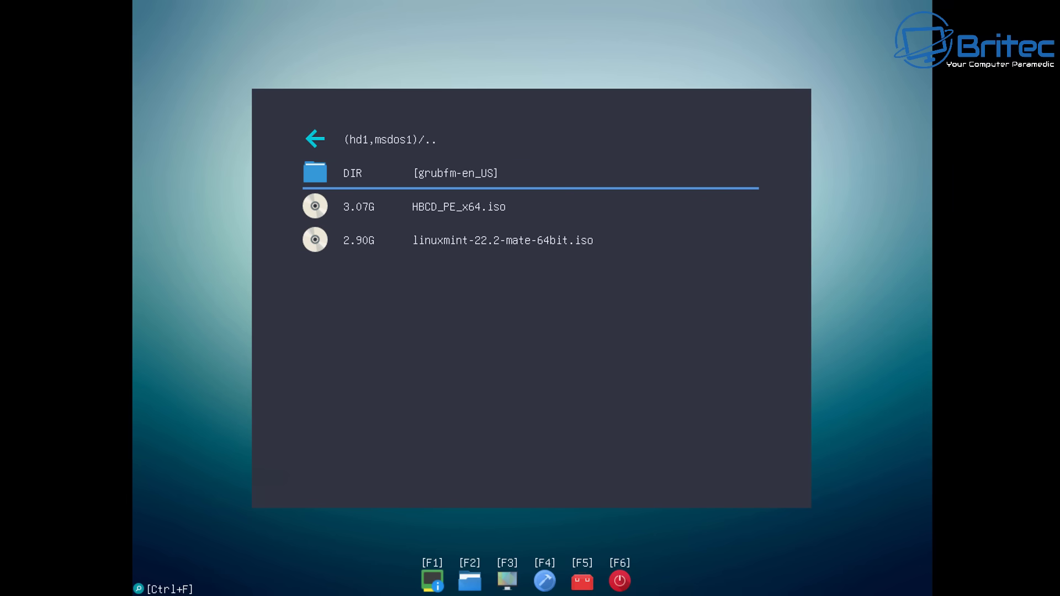
pyautogui.press('Down')
pyautogui.press('Down')
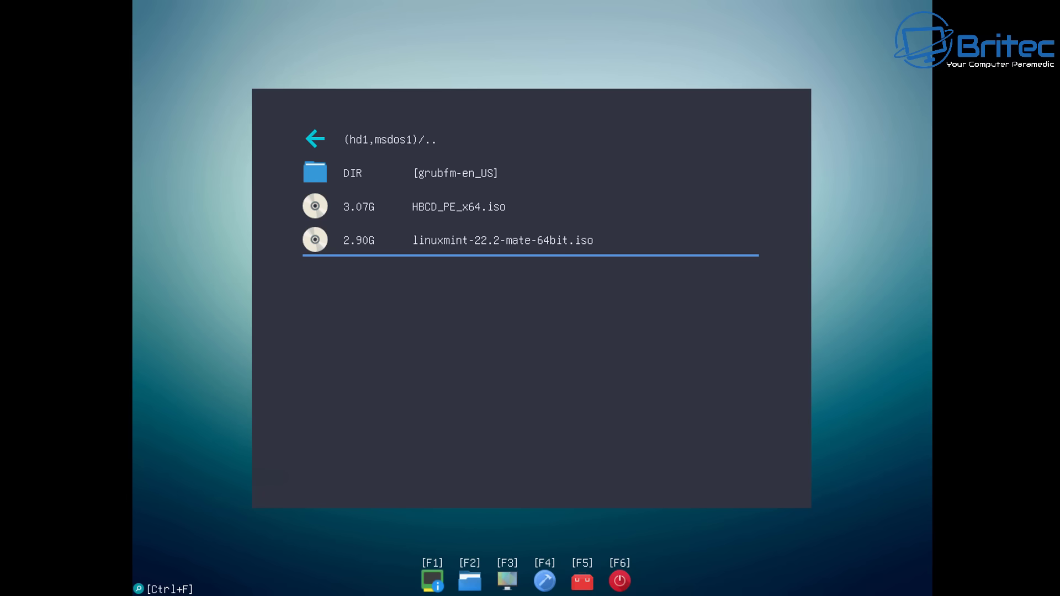
pyautogui.press('Return')
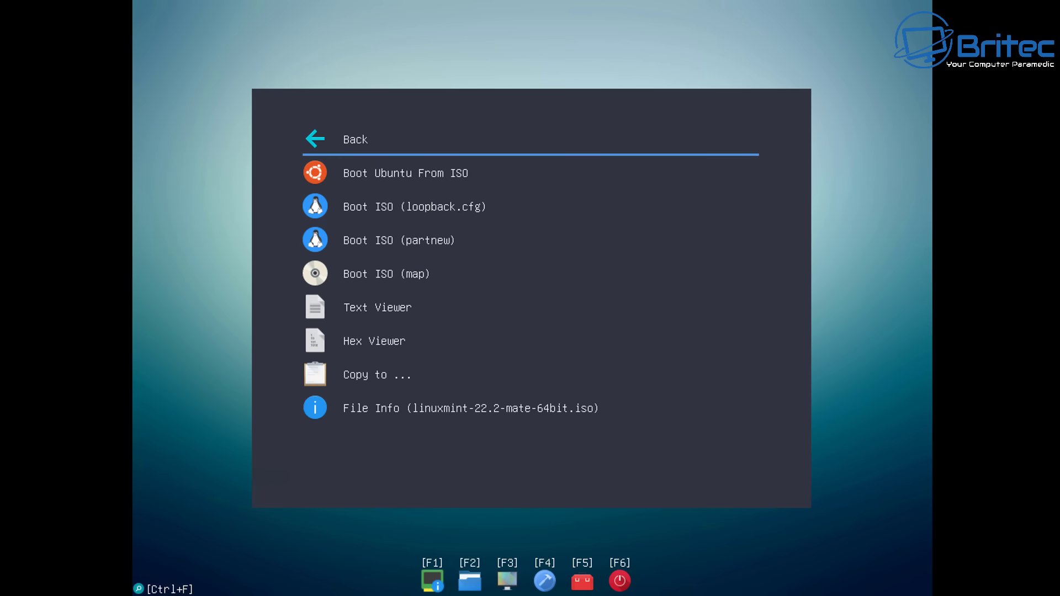
# Select Boot Ubuntu From ISO for the Linux Mint ISO
pyautogui.press('Down')
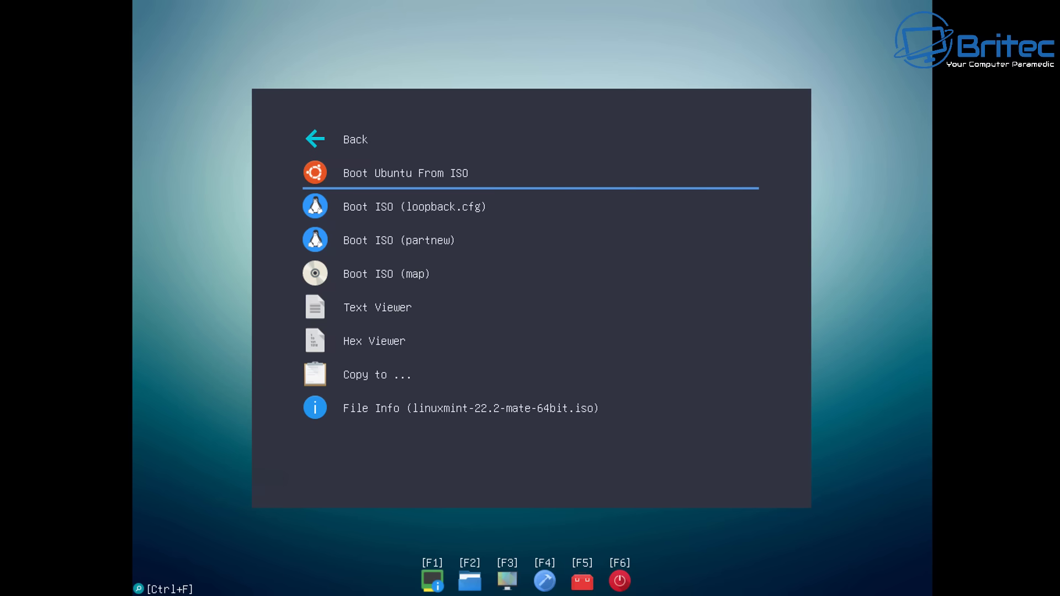
pyautogui.press('Return')
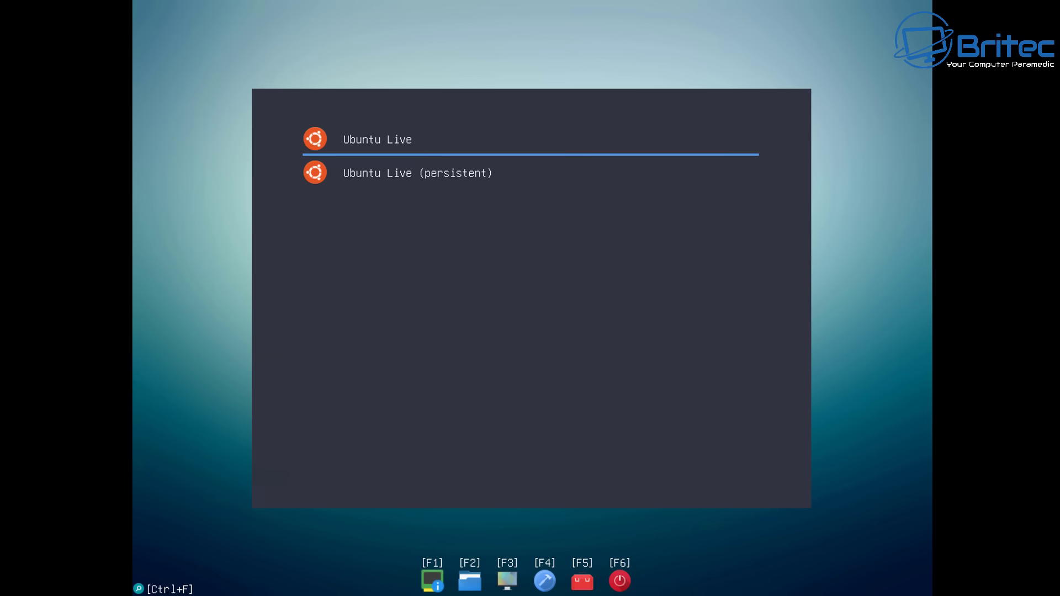
# Start the Ubuntu Live session, keep English as the language and choose the English (UK) keyboard layout
pyautogui.press('Return')
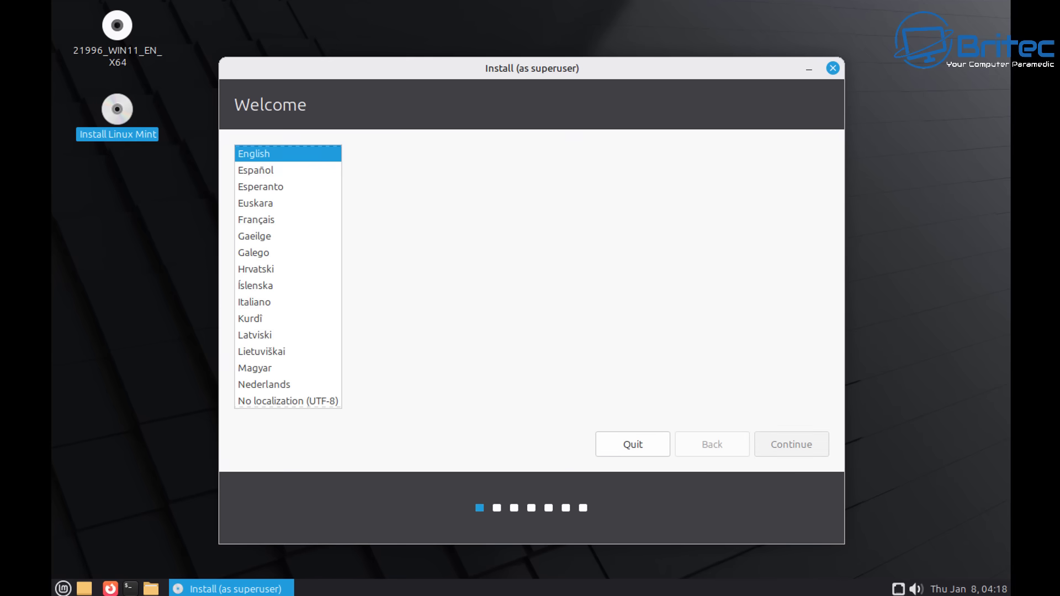
pyautogui.press('Return')
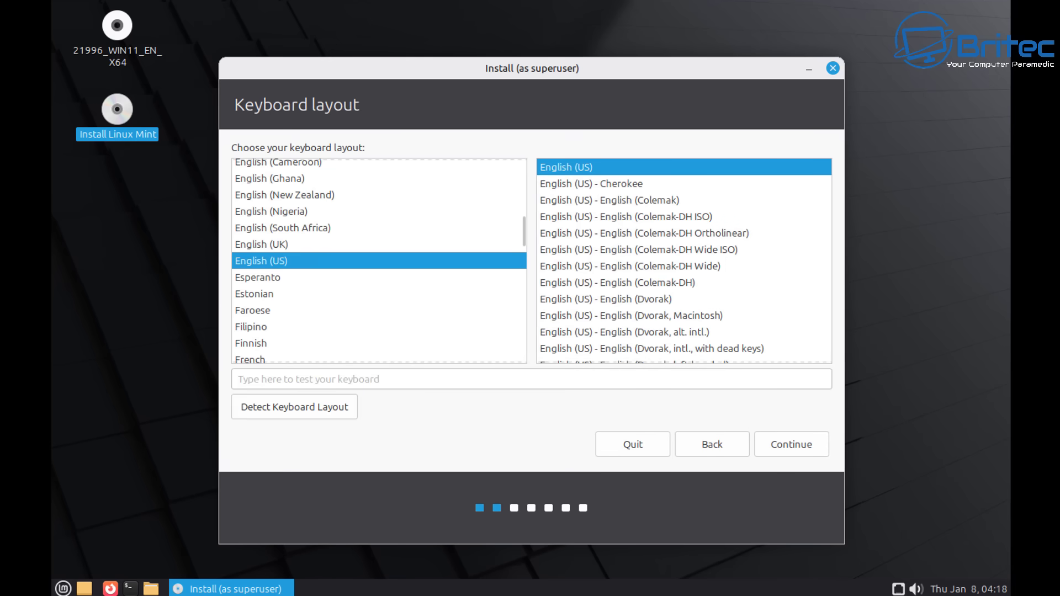
pyautogui.press('Up')
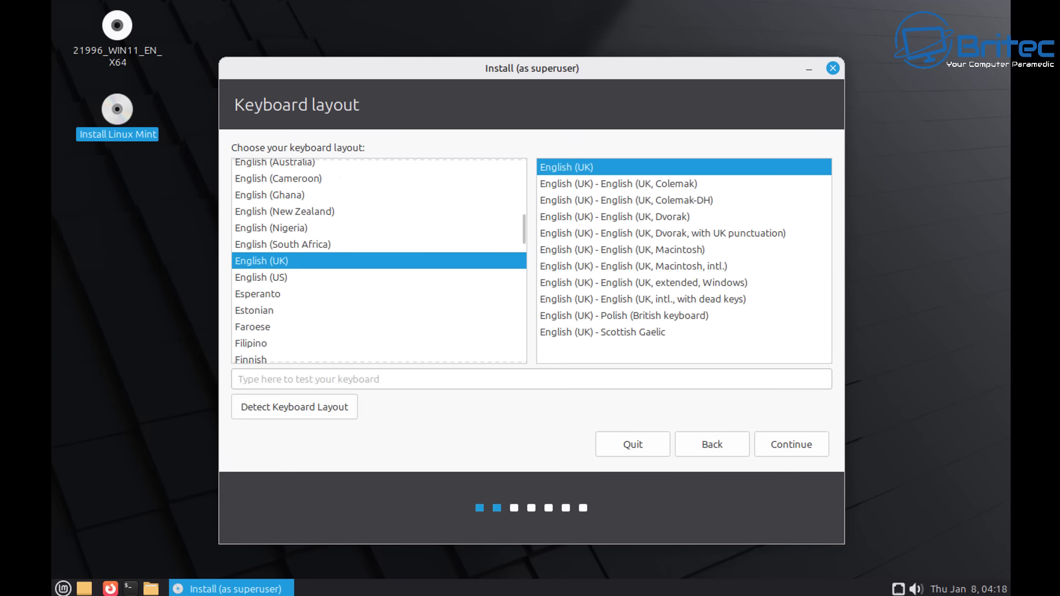
pyautogui.press('Return')
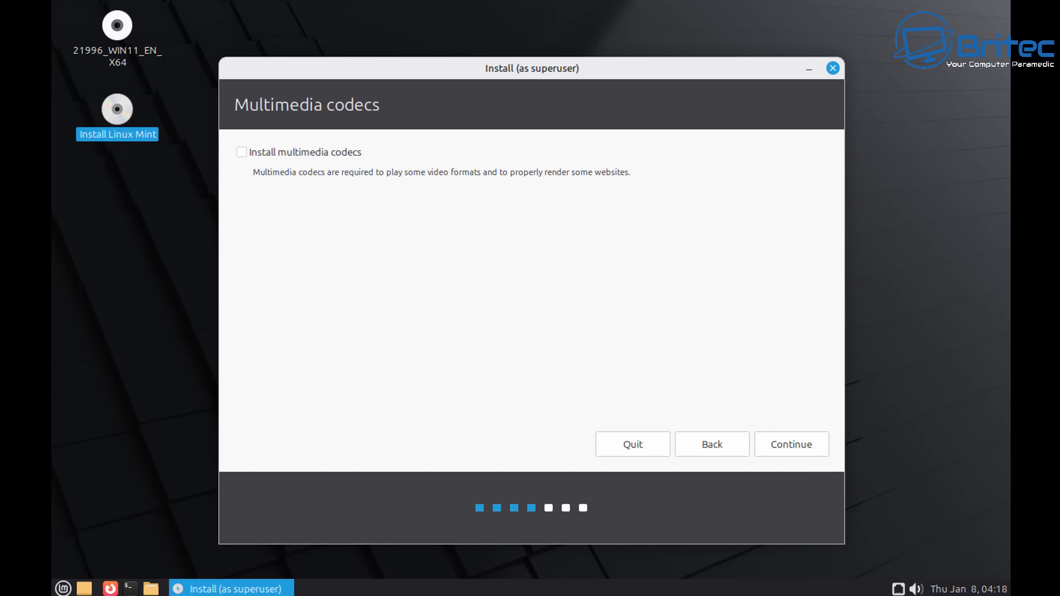
# Opt in to installing multimedia codecs and continue to the next installer page
pyautogui.press('space')
pyautogui.press('Return')
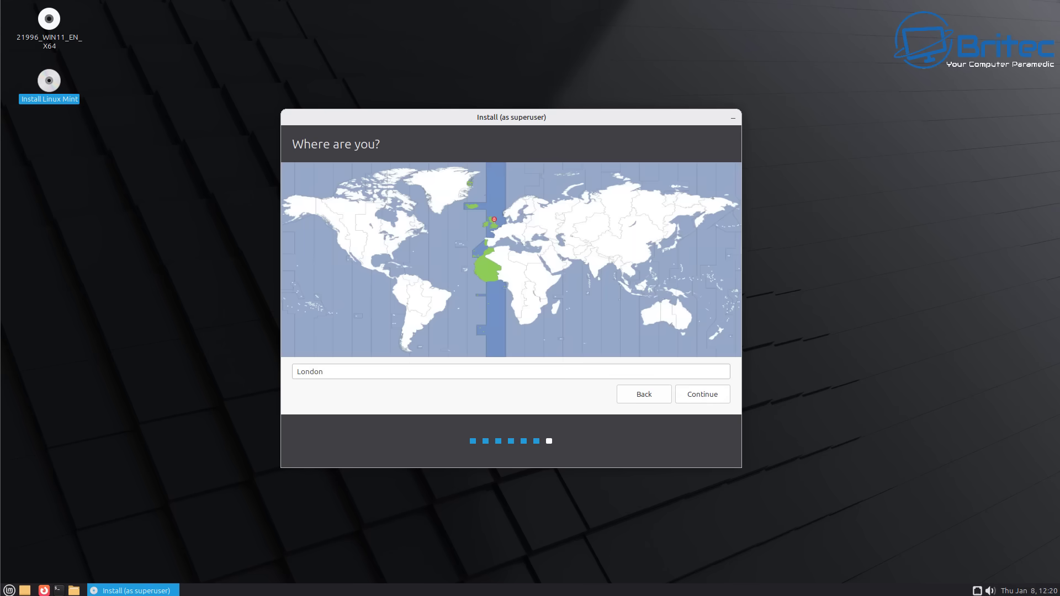
# Accept London as the location, fill in the account name, username and password, and start installing
pyautogui.press('Return')
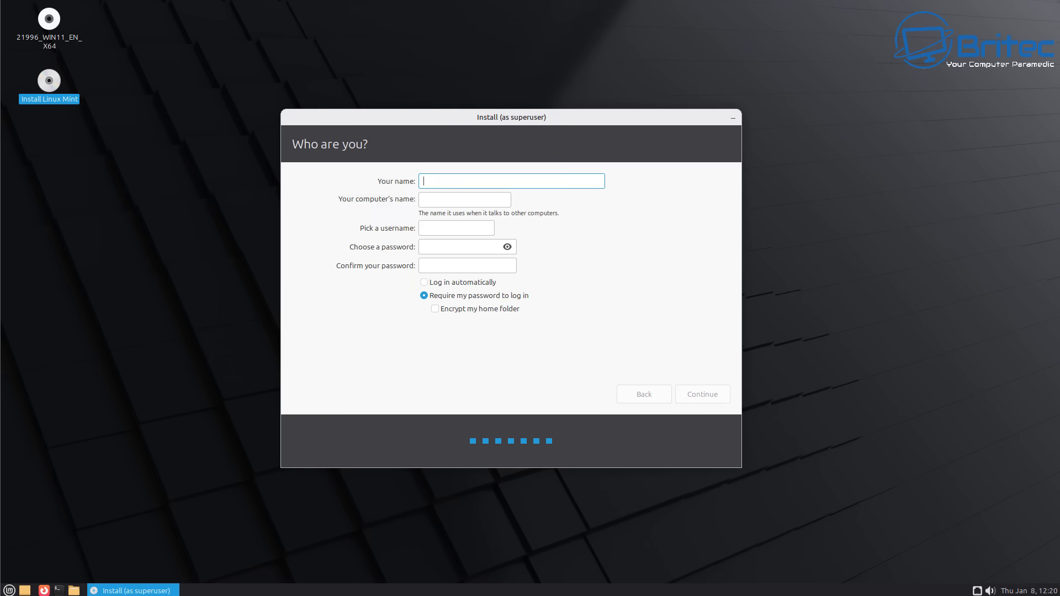
pyautogui.write('Britec')
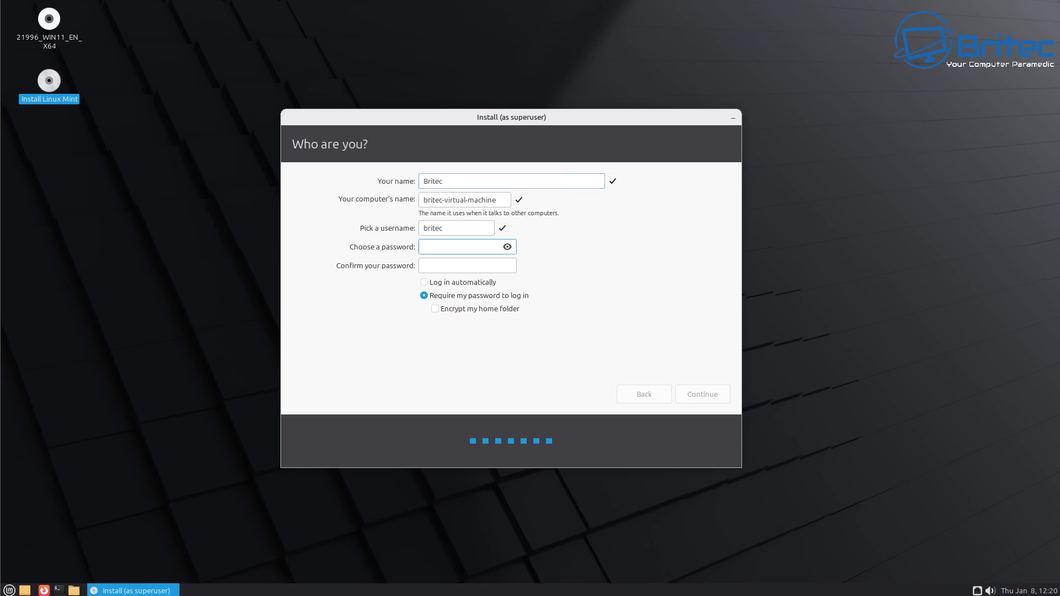
pyautogui.write('britec')
pyautogui.click(467, 266)
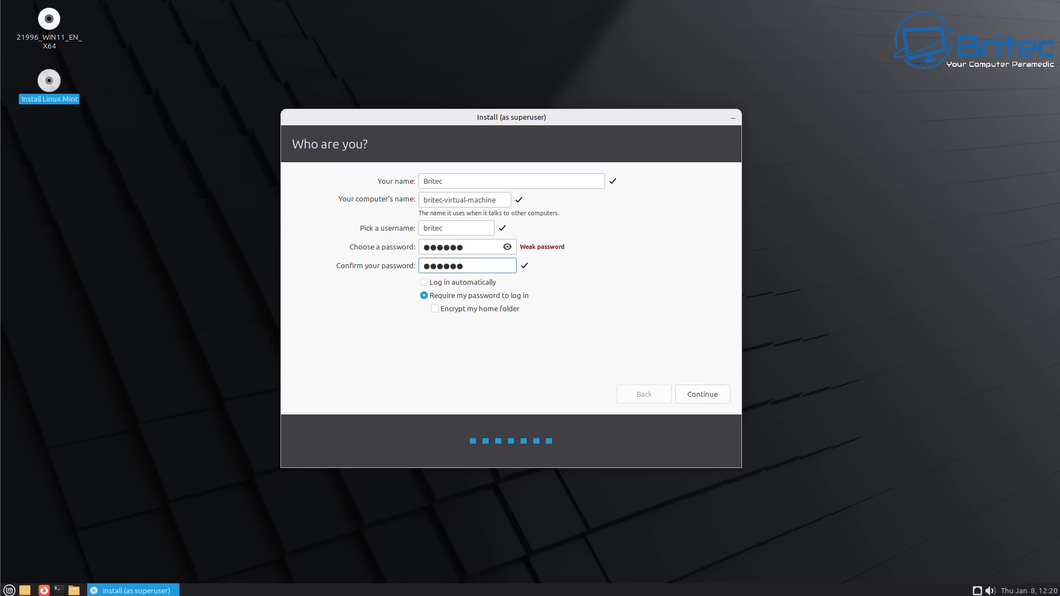
pyautogui.press('Return')
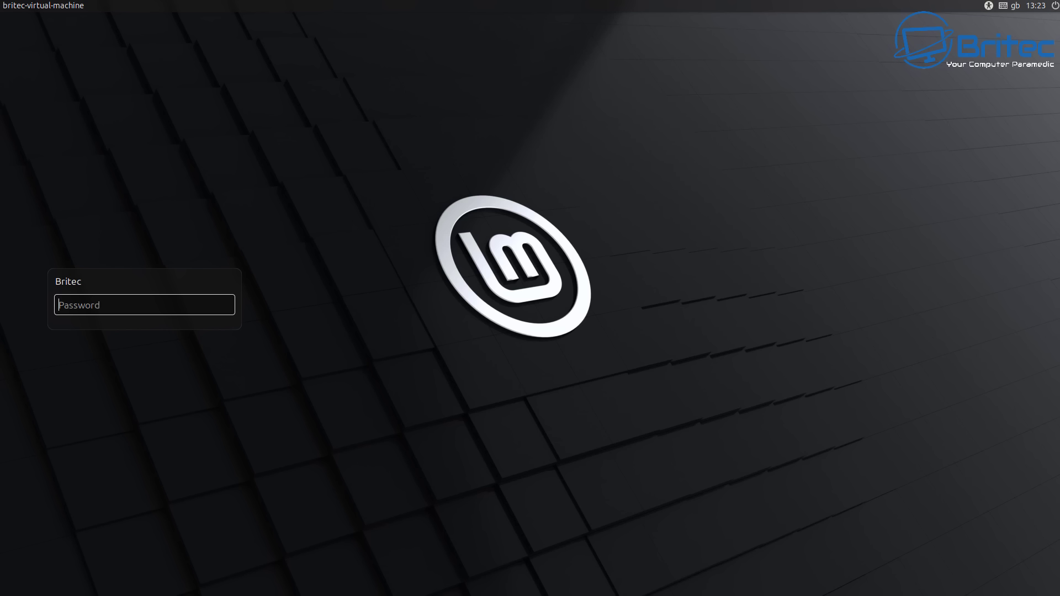
# Log in with the account password and close the Linux Mint welcome screen
pyautogui.write('••••••')
pyautogui.press('Return')
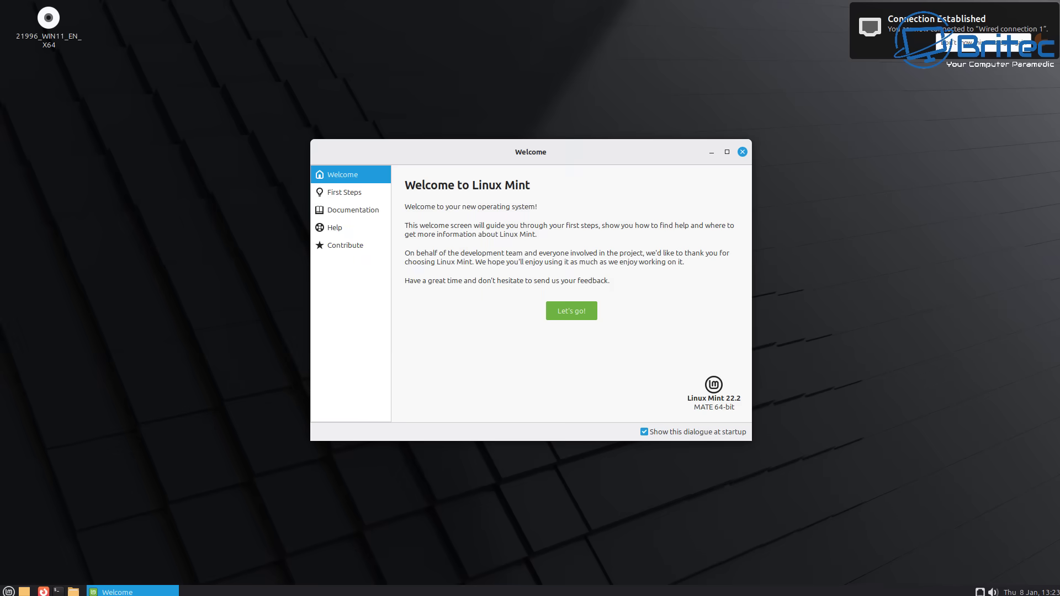
pyautogui.click(742, 152)
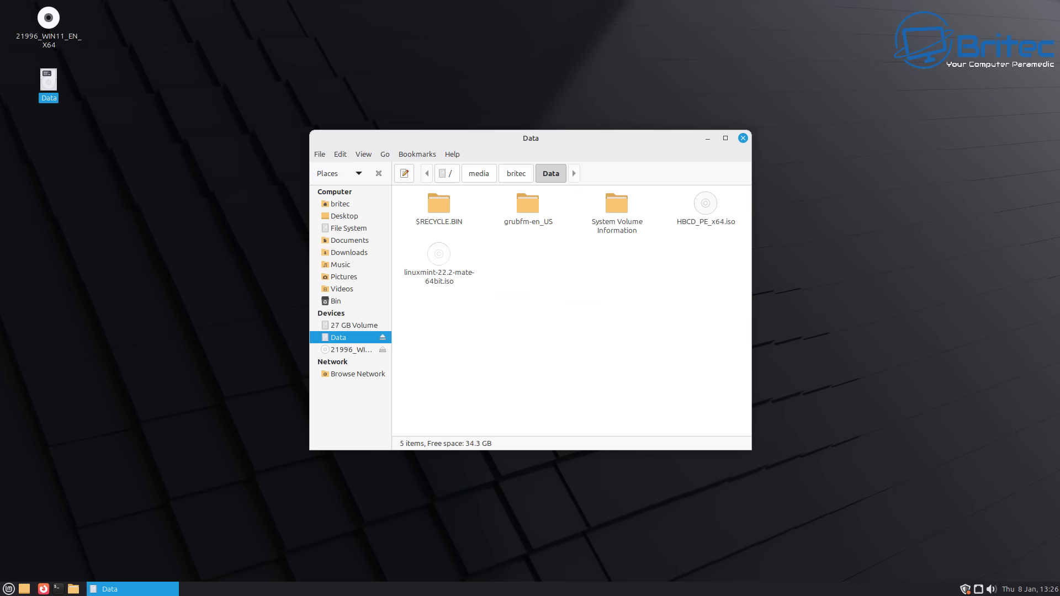
# Close the Data drive window, then open and dismiss the start menu
pyautogui.click(744, 138)
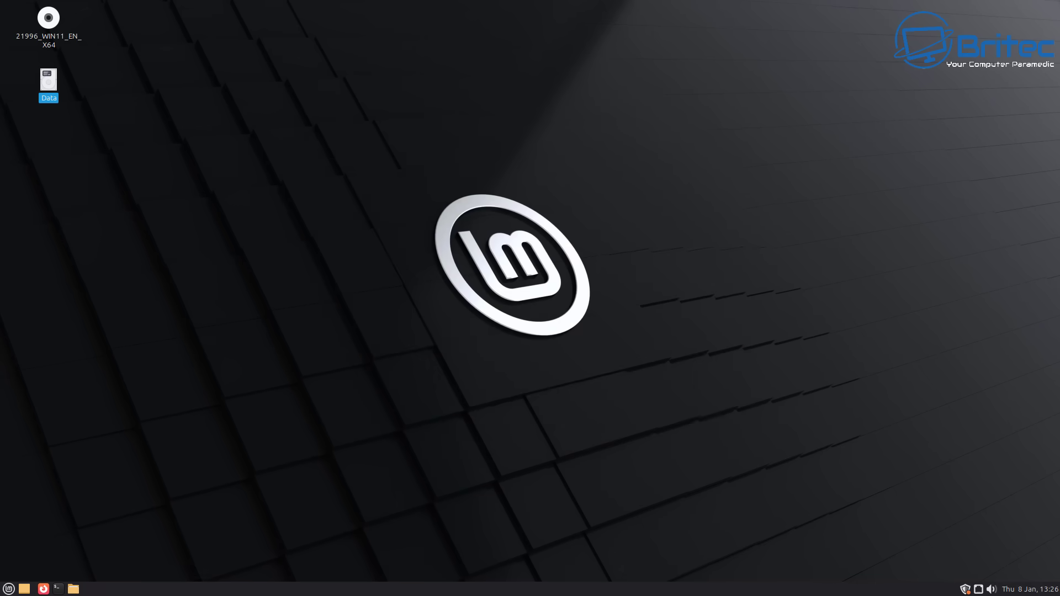
pyautogui.click(9, 588)
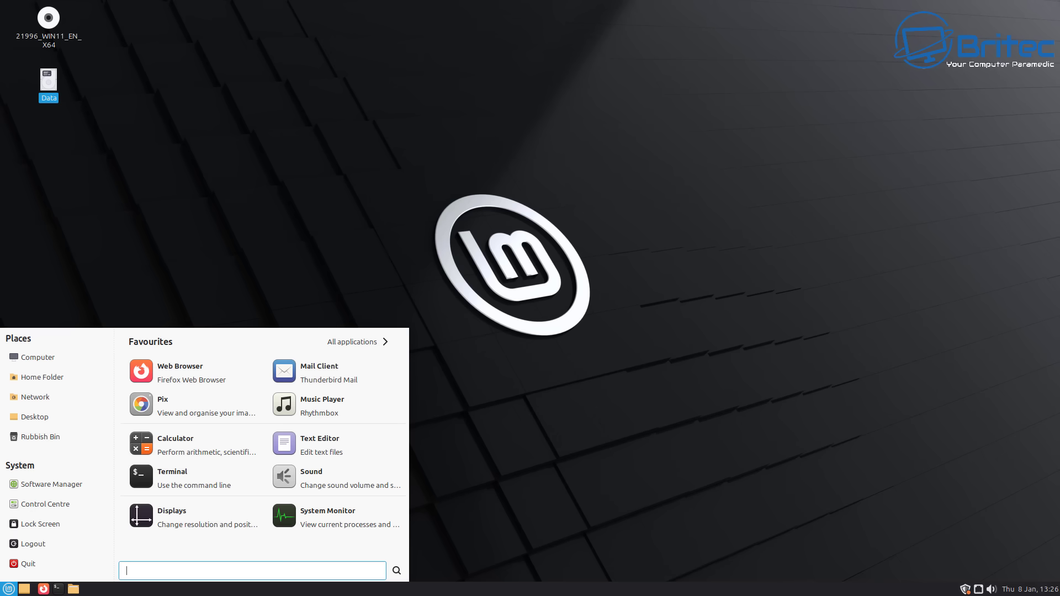
pyautogui.press('Escape')
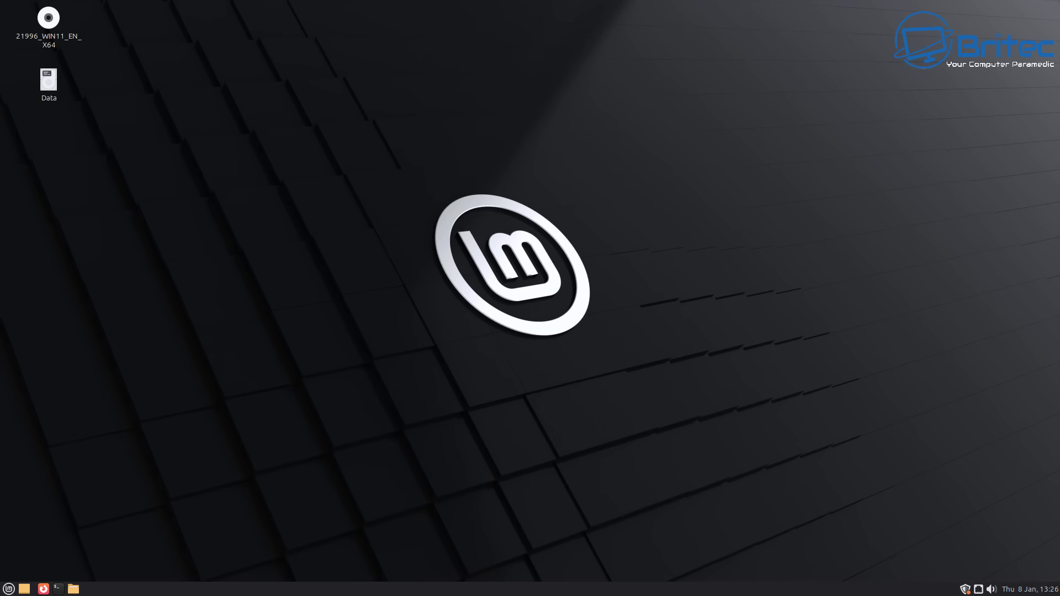